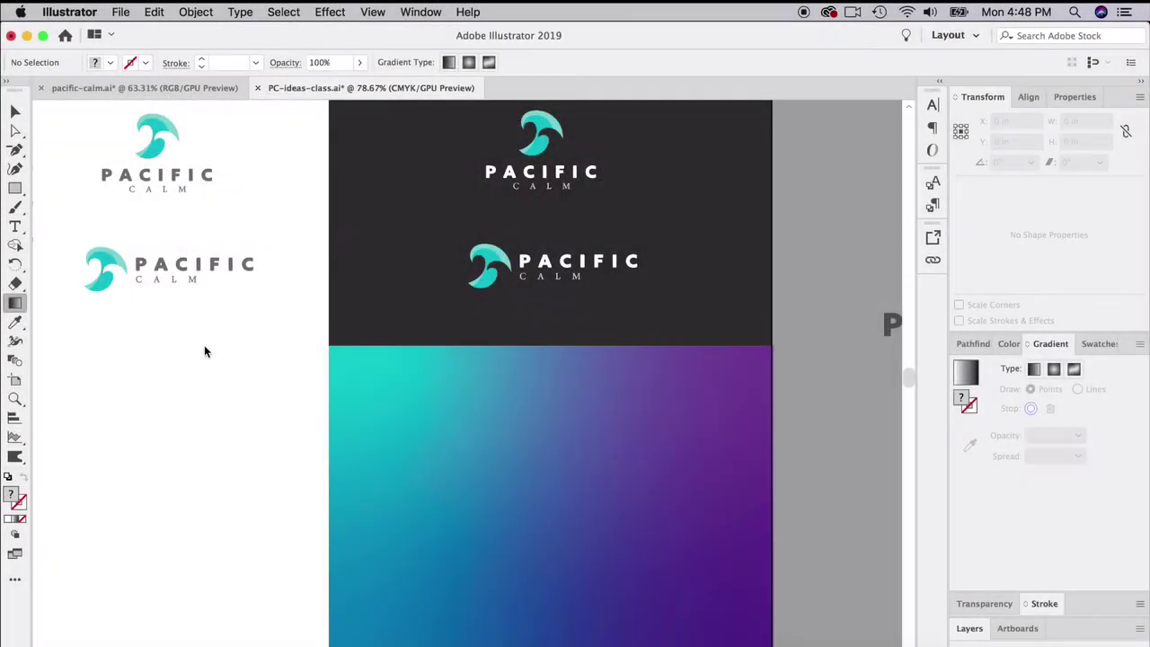
# Shift a colour point of the lower rectangle's freeform gradient slightly right, toward the purple side.
pyautogui.press('v')
pyautogui.click(448, 449)
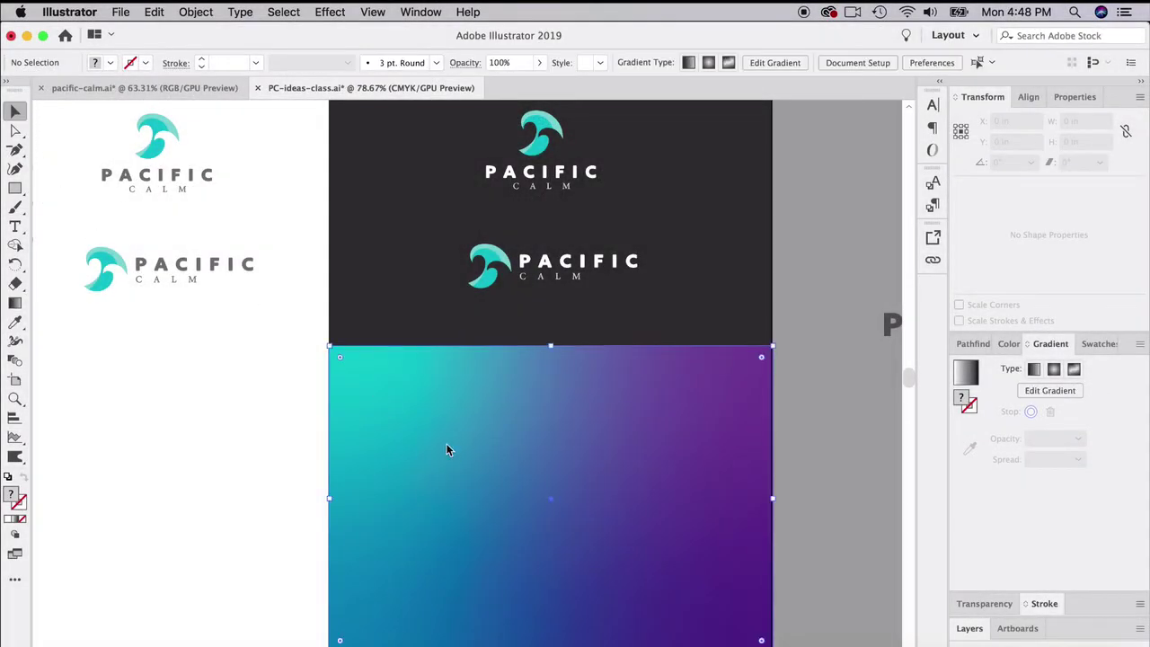
pyautogui.click(1051, 391)
pyautogui.moveTo(647, 441); pyautogui.dragTo(691, 443)
pyautogui.click(15, 113)
pyautogui.click(236, 441)
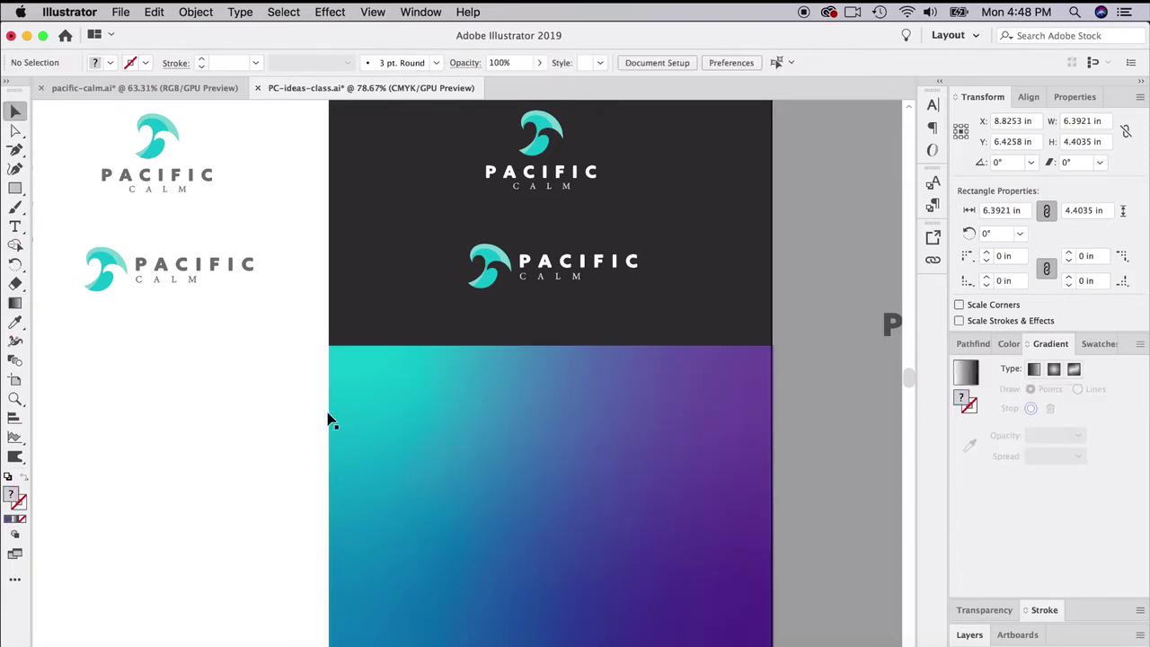
# Copy the two logos from the dark panel and place the copies in the middle of the gradient rectangle.
pyautogui.scroll(4, 386, 434)
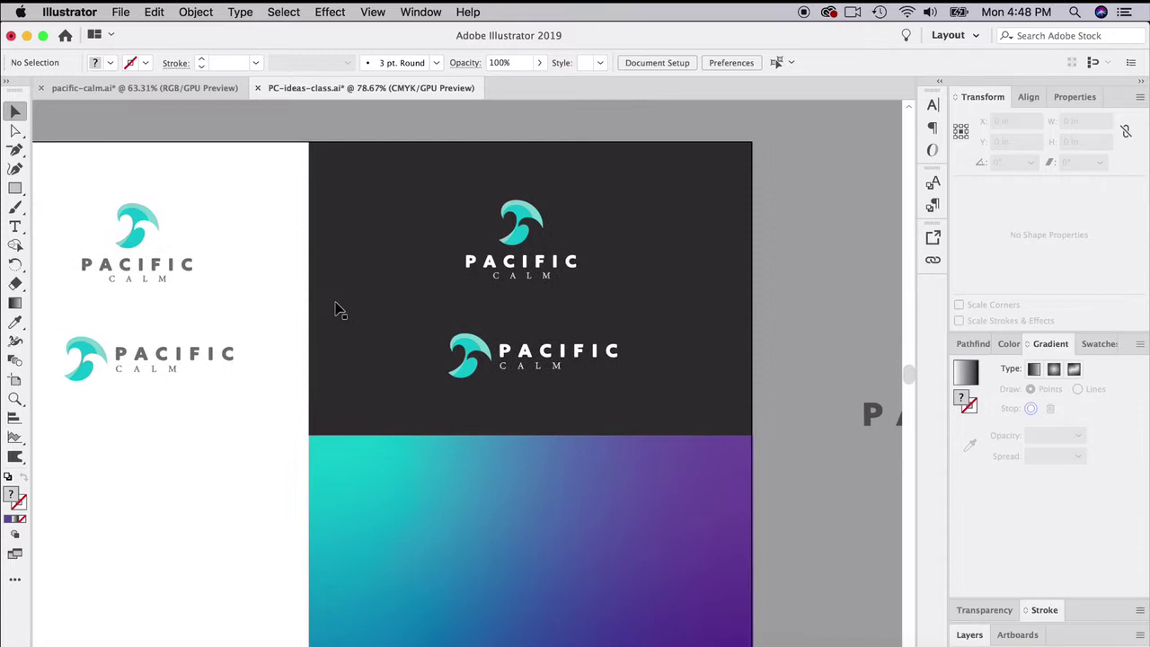
pyautogui.moveTo(281, 210); pyautogui.dragTo(644, 409)
pyautogui.keyDown('shift'); pyautogui.click(668, 377); pyautogui.keyUp('shift')
pyautogui.press('super+c')
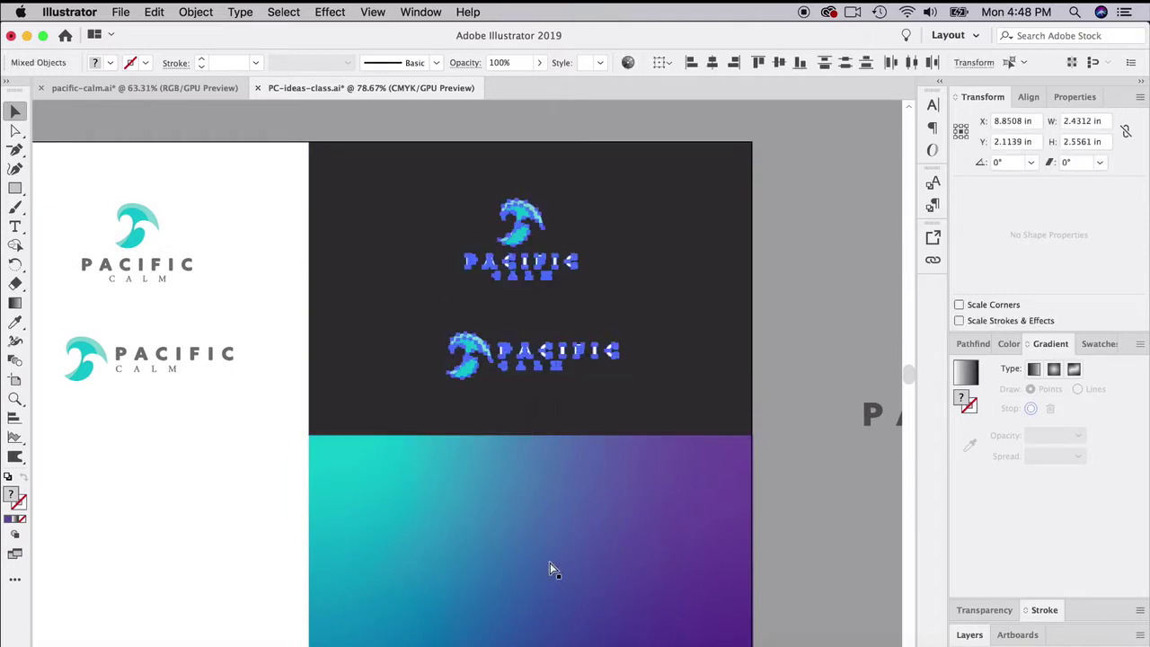
pyautogui.scroll(-8, 550, 568)
pyautogui.press('super+v')
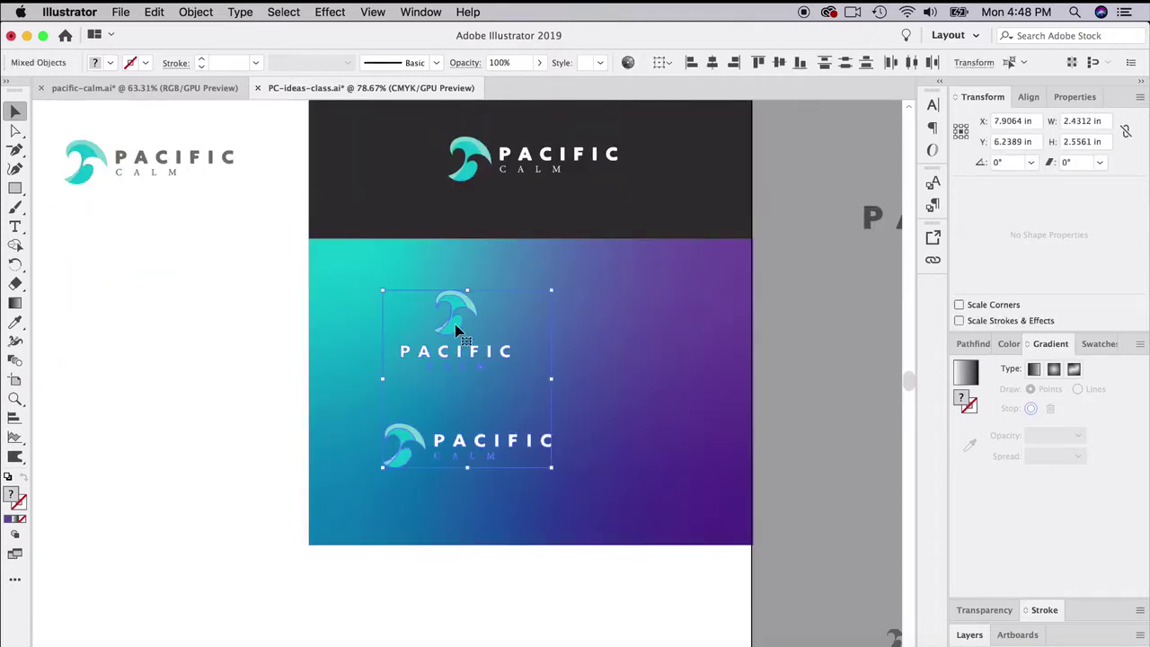
pyautogui.moveTo(456, 331); pyautogui.dragTo(539, 327)
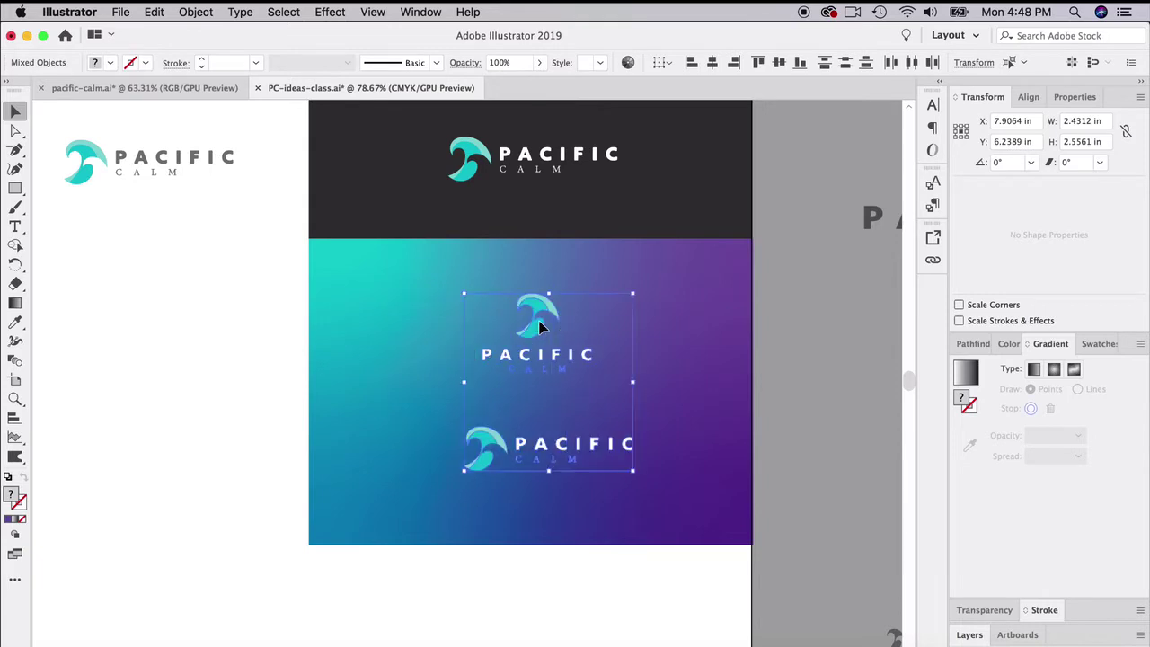
pyautogui.click(845, 398)
# Recolour both logos on the gradient rectangle solid white, including their wave marks.
pyautogui.scroll(2, 528, 411)
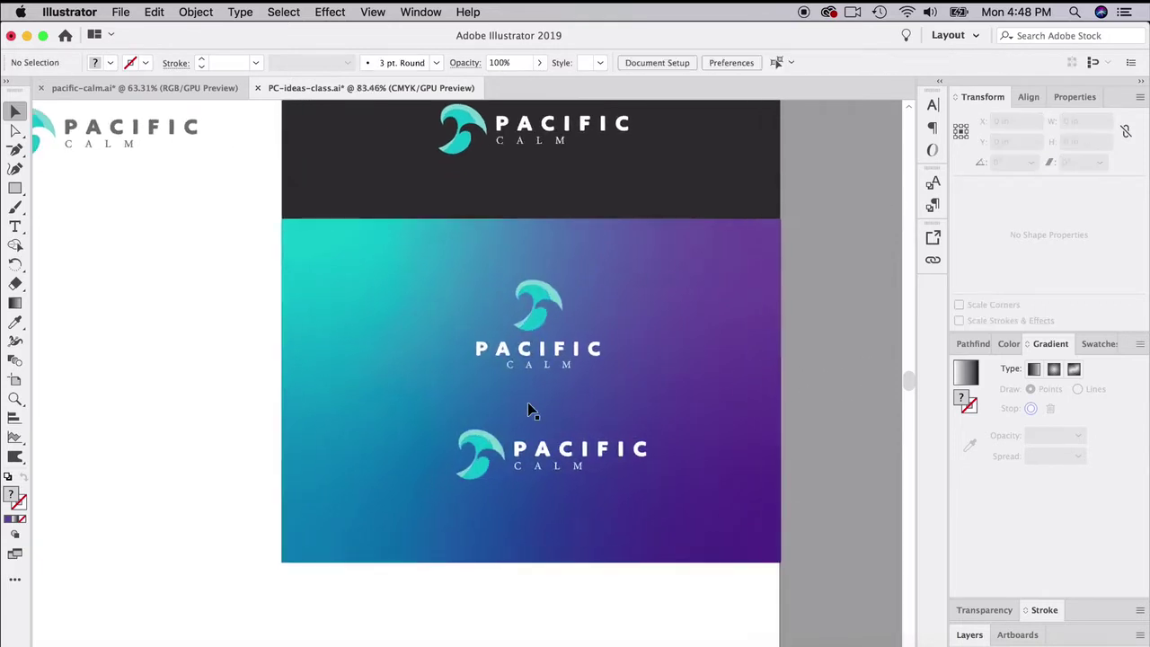
pyautogui.scroll(5, 528, 411)
pyautogui.moveTo(168, 390); pyautogui.dragTo(708, 513)
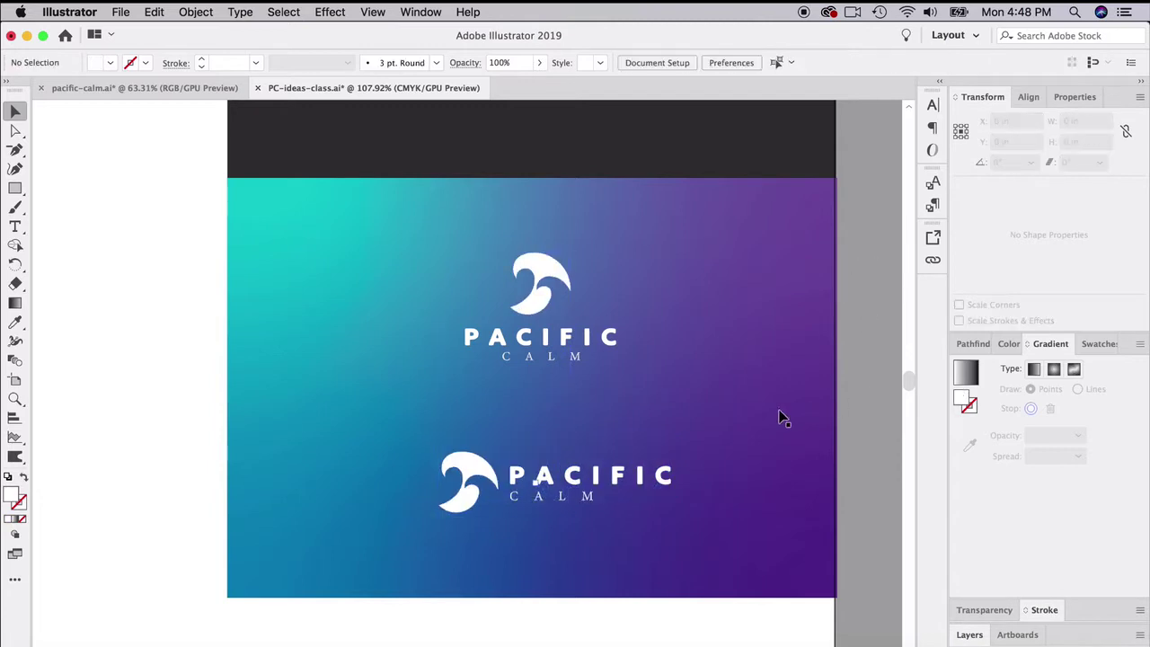
pyautogui.click(543, 272)
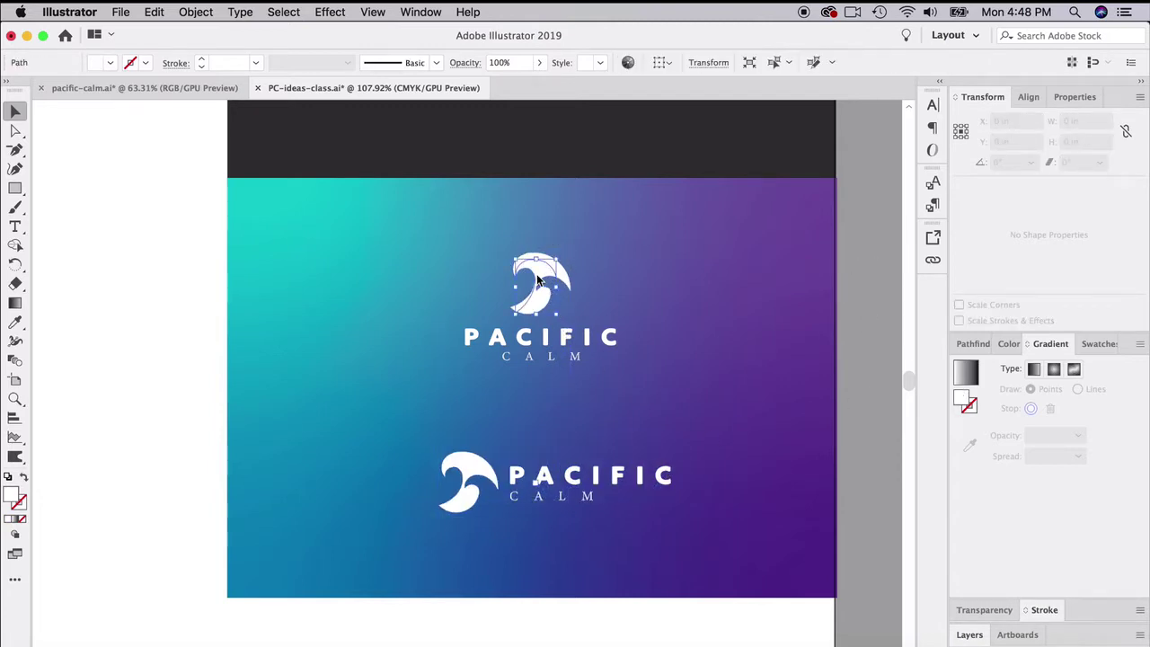
pyautogui.click(865, 275)
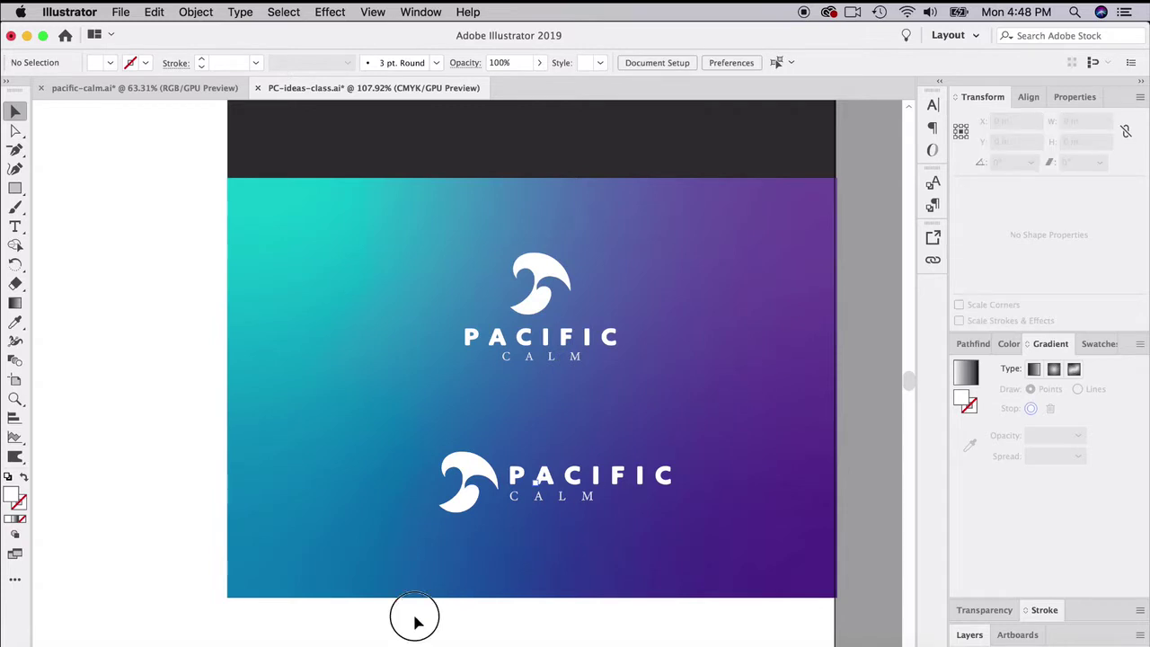
# Move the horizontal white logo slightly down and left to centre it beneath the stacked one.
pyautogui.moveTo(411, 616); pyautogui.dragTo(687, 444)
pyautogui.moveTo(640, 480); pyautogui.dragTo(629, 487)
pyautogui.click(849, 375)
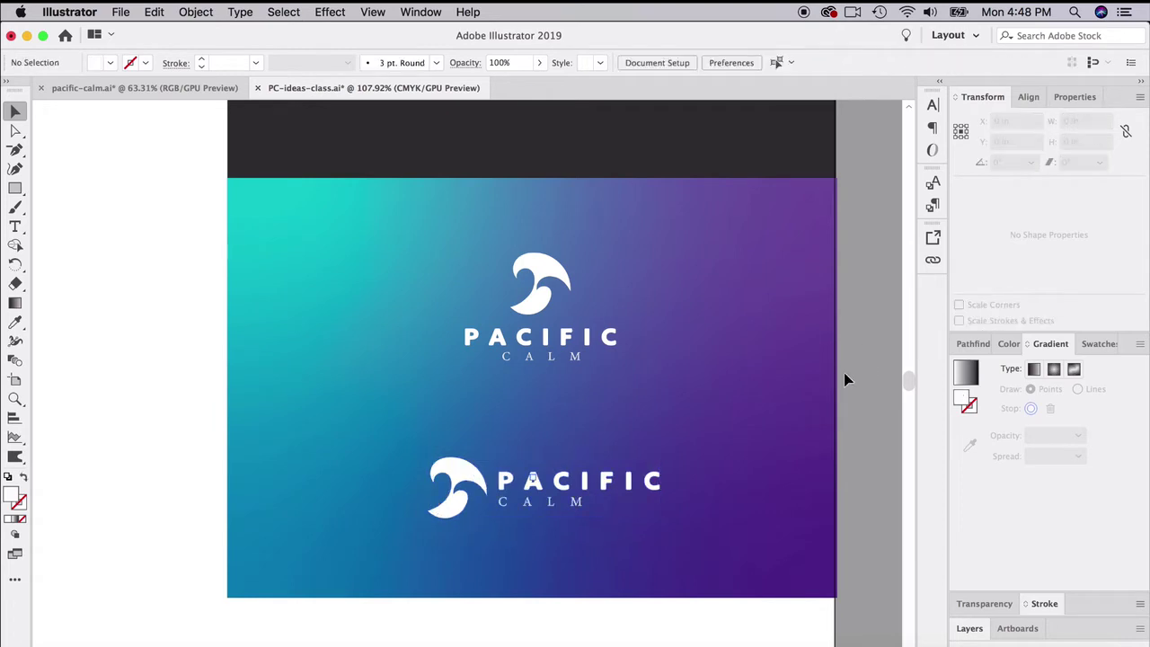
# Shift both white logos together slightly left on the gradient rectangle.
pyautogui.scroll(-3, 654, 374)
pyautogui.scroll(-1, 654, 369)
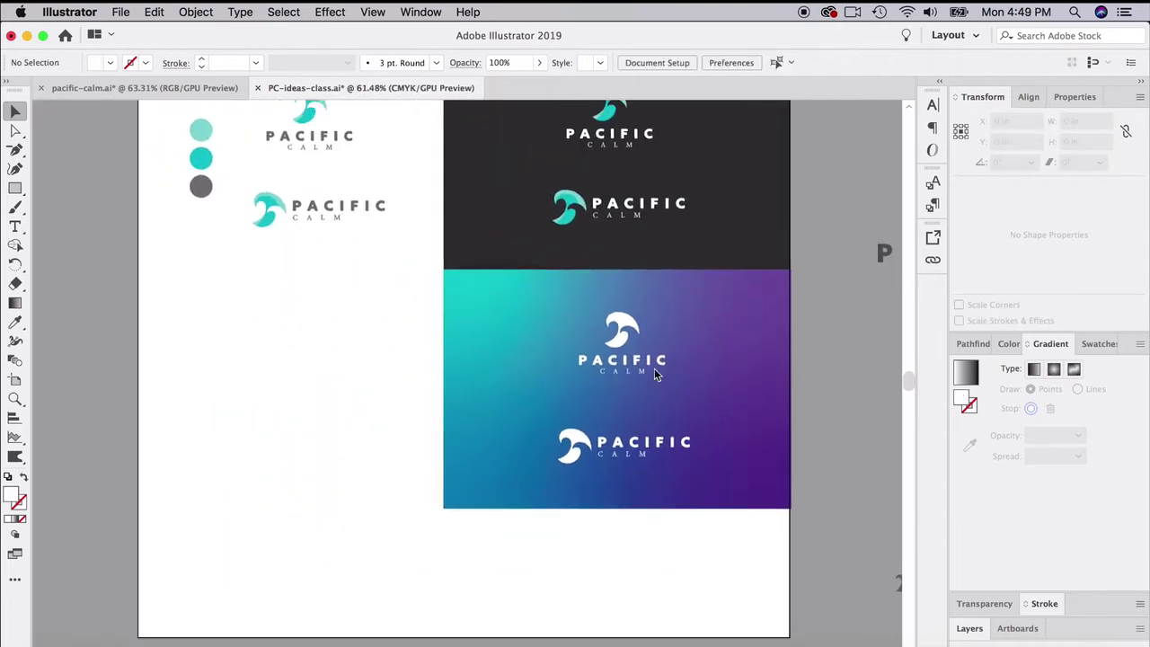
pyautogui.moveTo(567, 560); pyautogui.dragTo(758, 378)
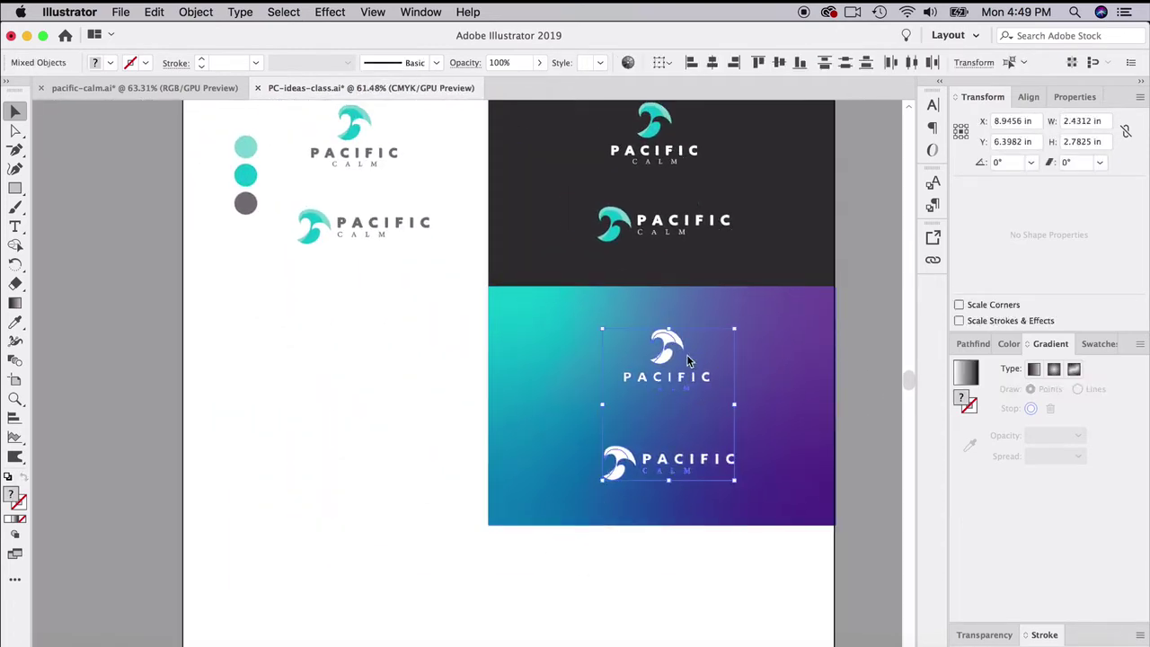
pyautogui.moveTo(674, 350); pyautogui.dragTo(667, 350)
pyautogui.click(443, 357)
# Shift the two logos on the dark panel slightly left to balance them within it.
pyautogui.scroll(3, 449, 349)
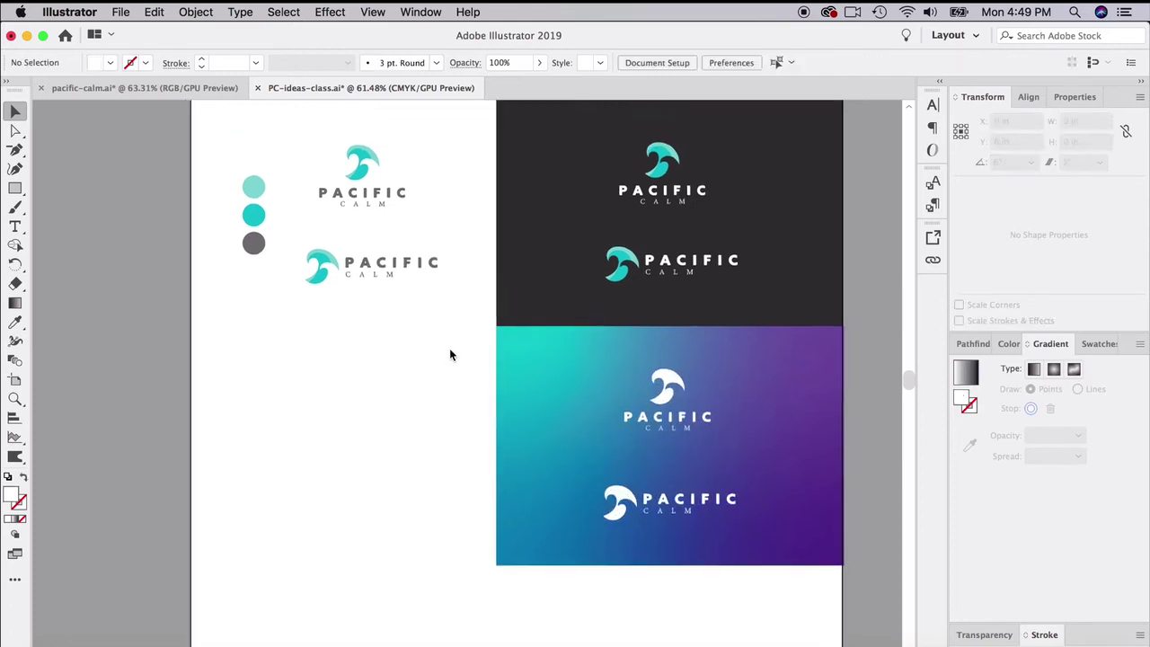
pyautogui.moveTo(505, 212); pyautogui.dragTo(758, 326)
pyautogui.keyDown('shift'); pyautogui.click(732, 305); pyautogui.keyUp('shift')
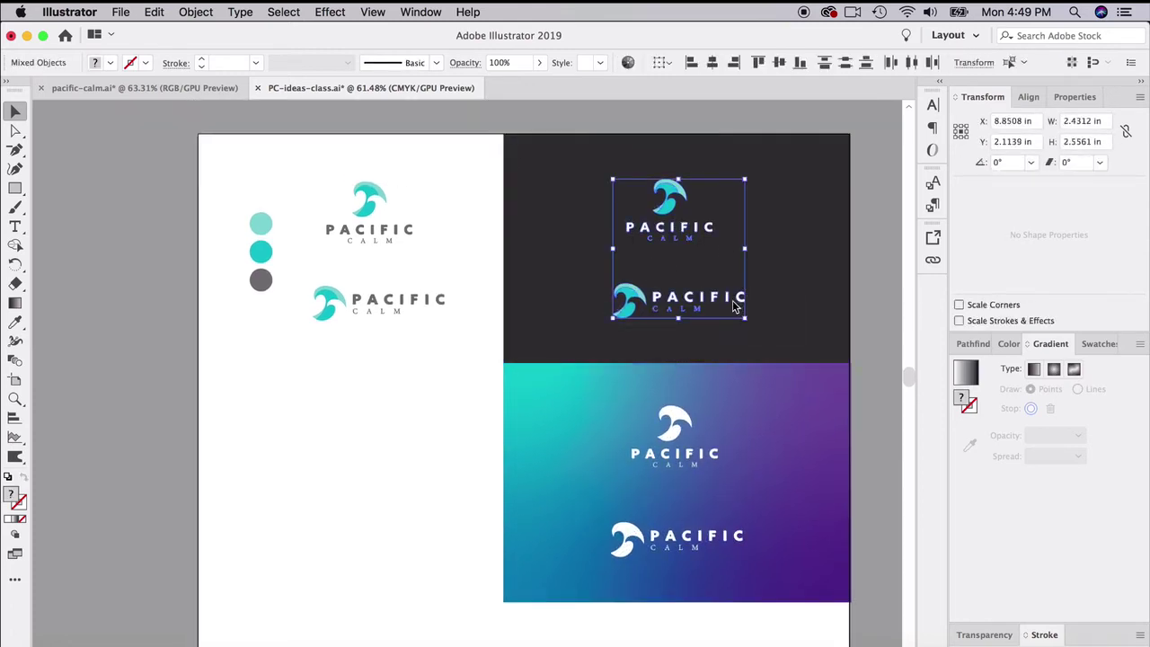
pyautogui.moveTo(732, 305); pyautogui.dragTo(728, 307)
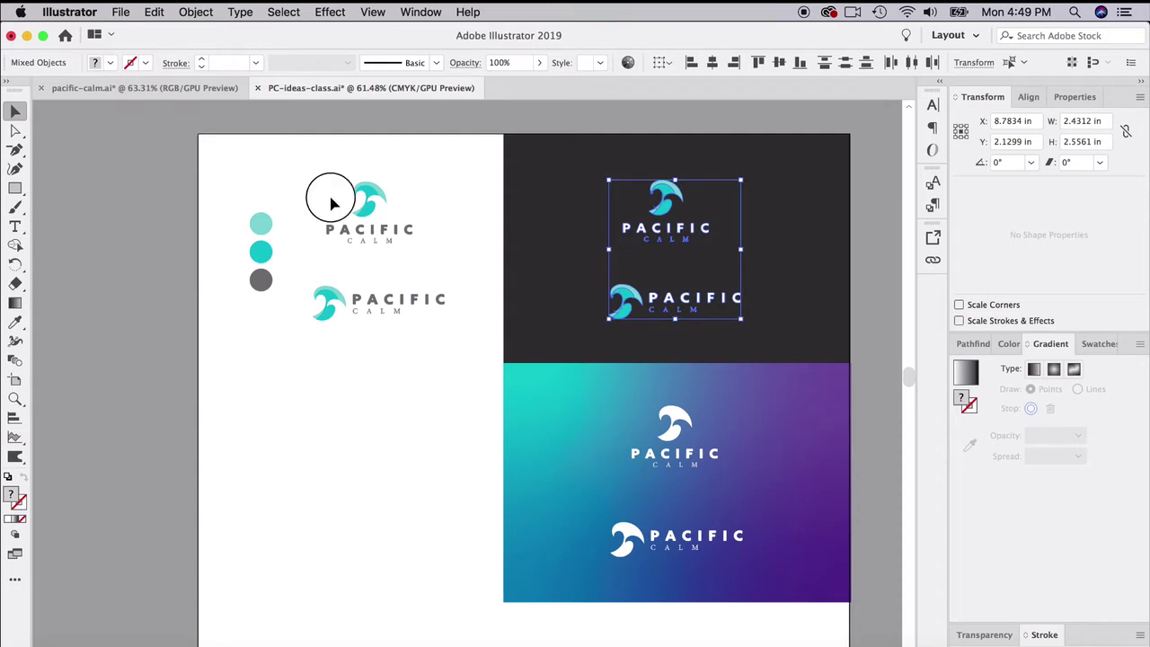
# Duplicate the two full-colour logos into the empty white area below them and convert the copies to grayscale.
pyautogui.moveTo(326, 192); pyautogui.dragTo(426, 373)
pyautogui.keyDown('alt'); pyautogui.moveTo(356, 207); pyautogui.dragTo(376, 444); pyautogui.keyUp('alt')
pyautogui.scroll(5, 329, 402)
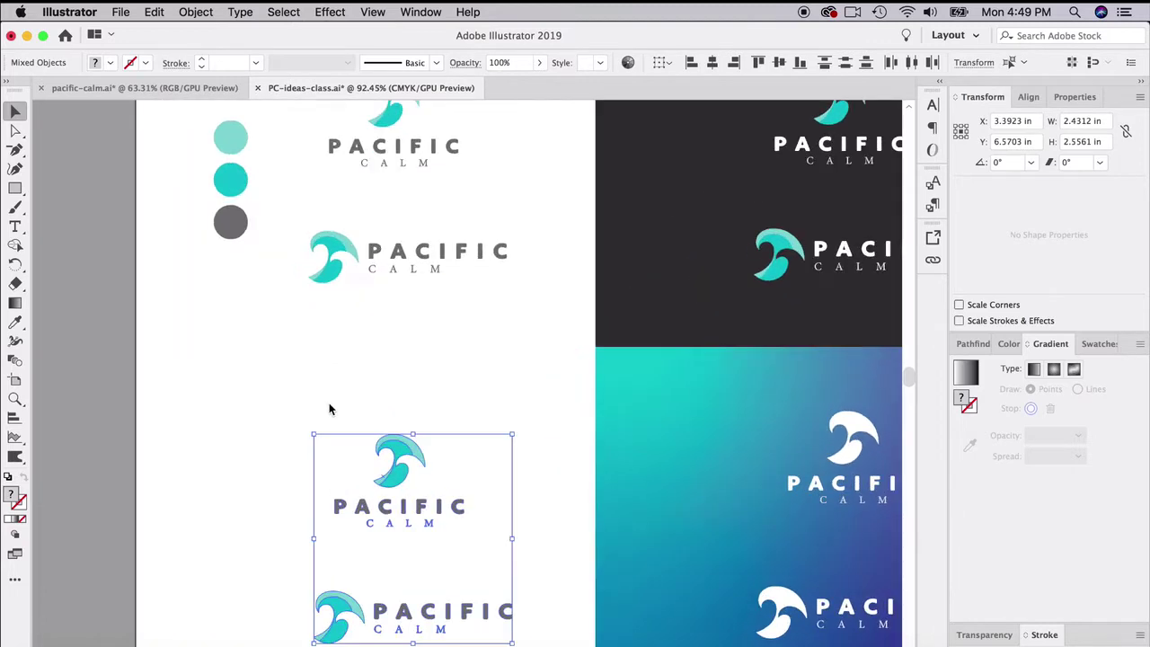
pyautogui.click(153, 12)
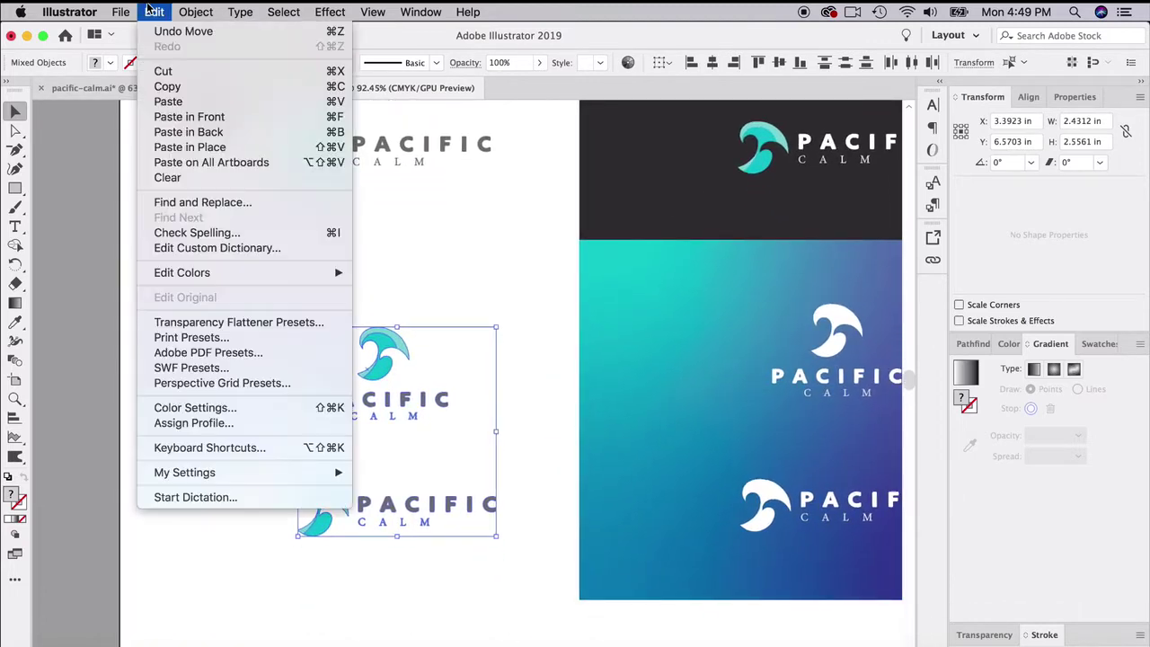
pyautogui.moveTo(203, 281)
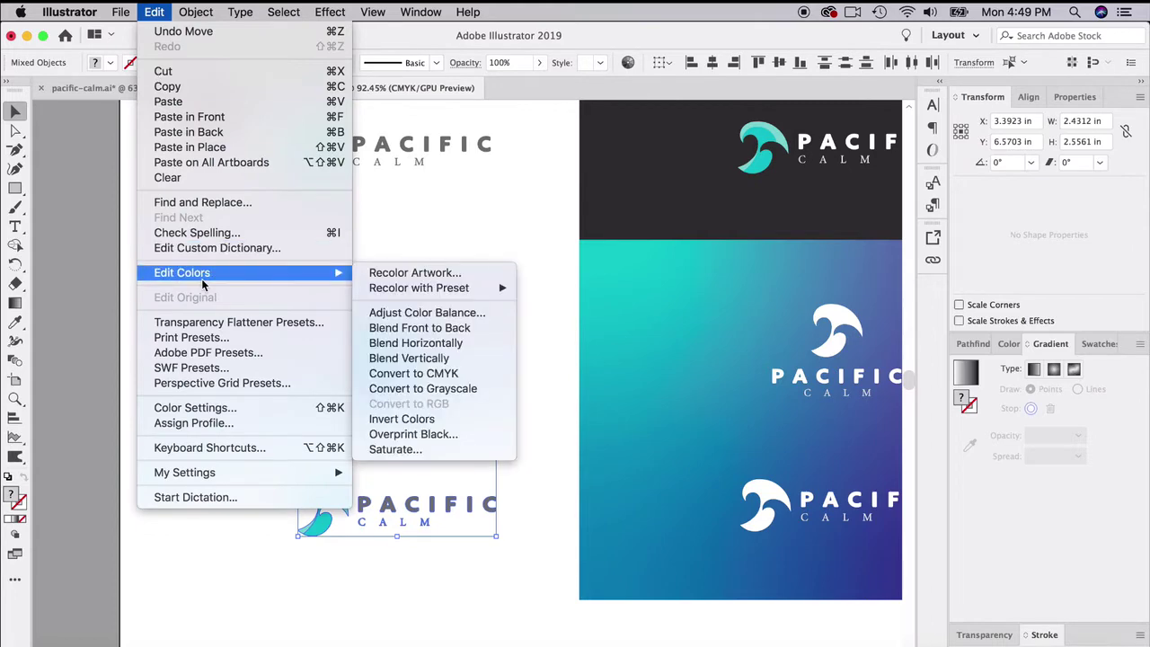
pyautogui.click(430, 389)
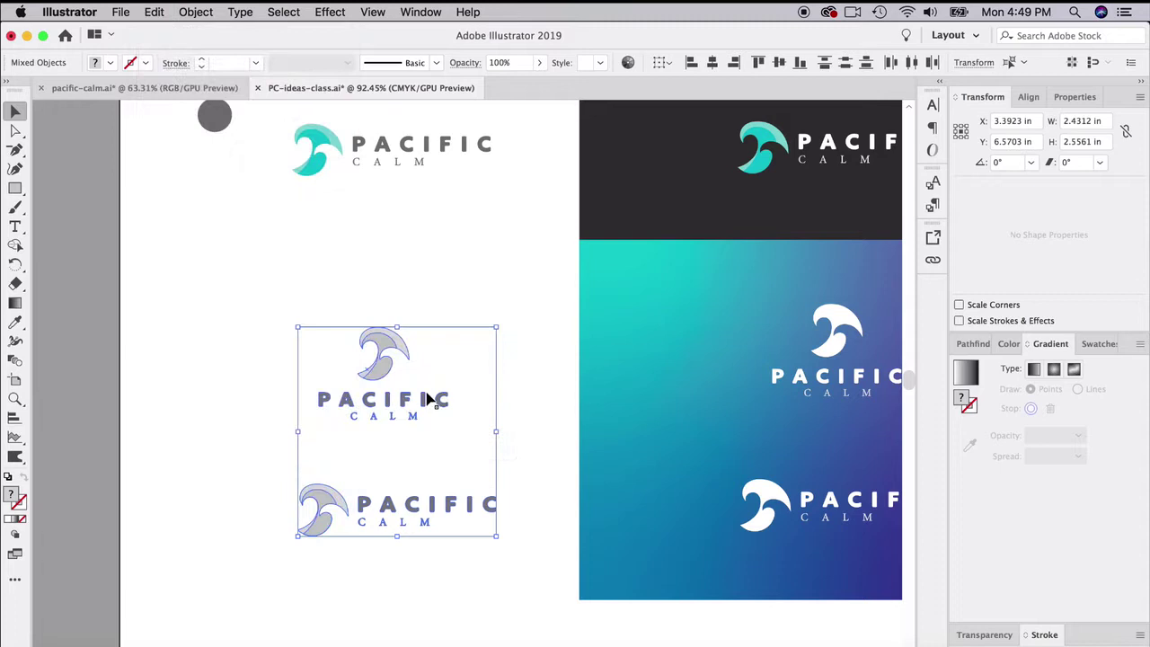
pyautogui.click(180, 433)
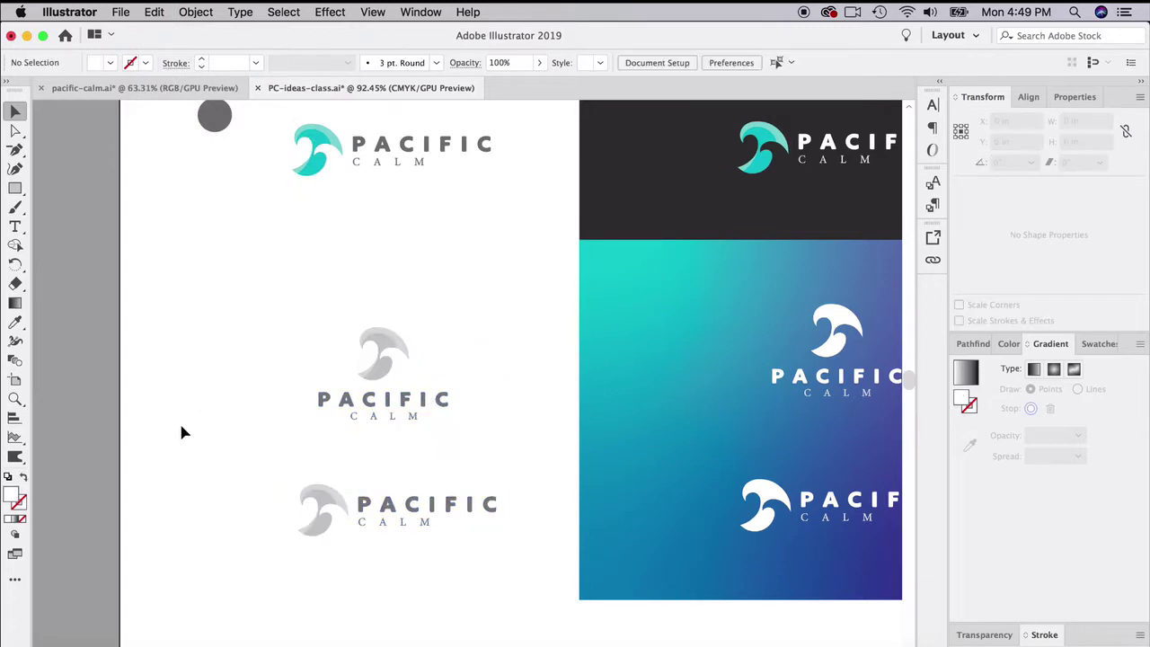
# Pick grey 848484 for the main wave shapes of both grayscale logos and centre the horizontal logo beneath the stacked one.
pyautogui.click(326, 508)
pyautogui.keyDown('shift'); pyautogui.click(377, 359); pyautogui.keyUp('shift')
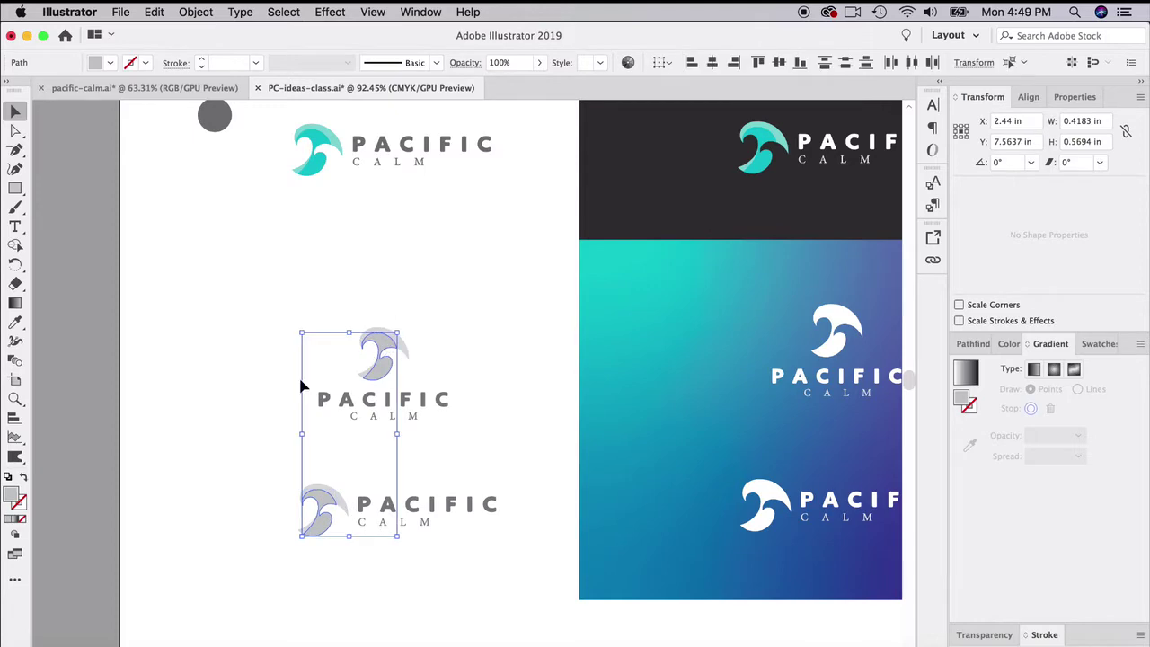
pyautogui.doubleClick(12, 491)
pyautogui.click(456, 444)
pyautogui.click(837, 375)
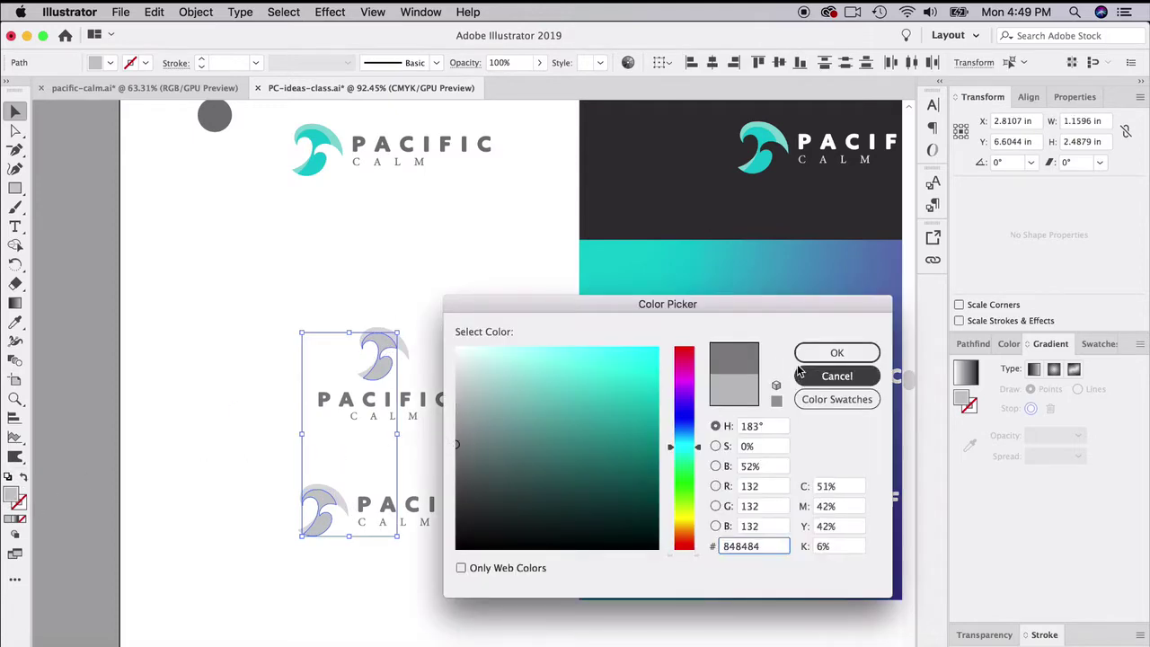
pyautogui.click(471, 283)
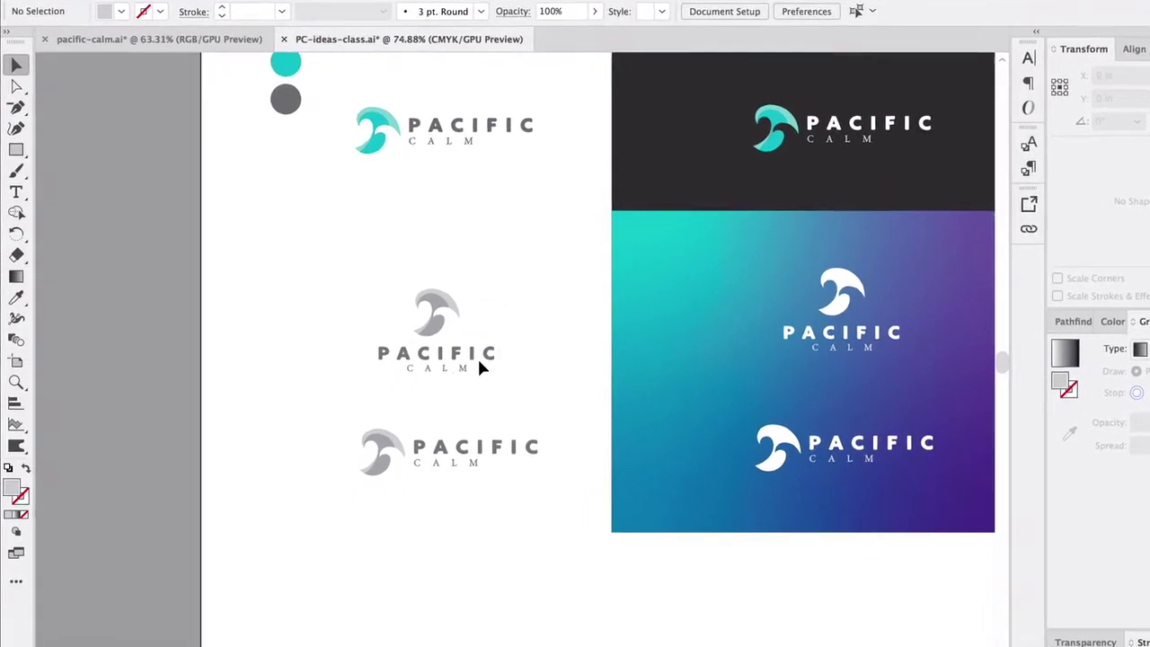
pyautogui.moveTo(271, 419); pyautogui.dragTo(541, 438)
pyautogui.click(594, 499)
# Examine the logo variations across the white, dark and gradient panels of the artboard.
pyautogui.scroll(2, 586, 495)
pyautogui.hscroll(2, 587, 495)
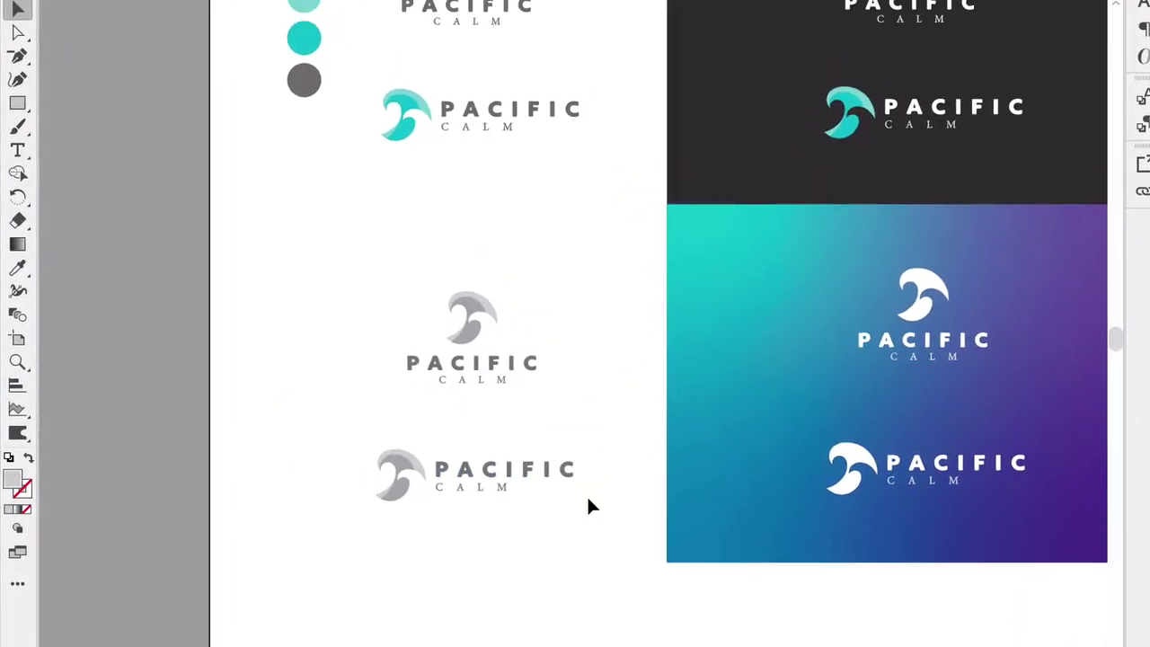
pyautogui.scroll(3, 582, 499)
pyautogui.hscroll(3, 582, 499)
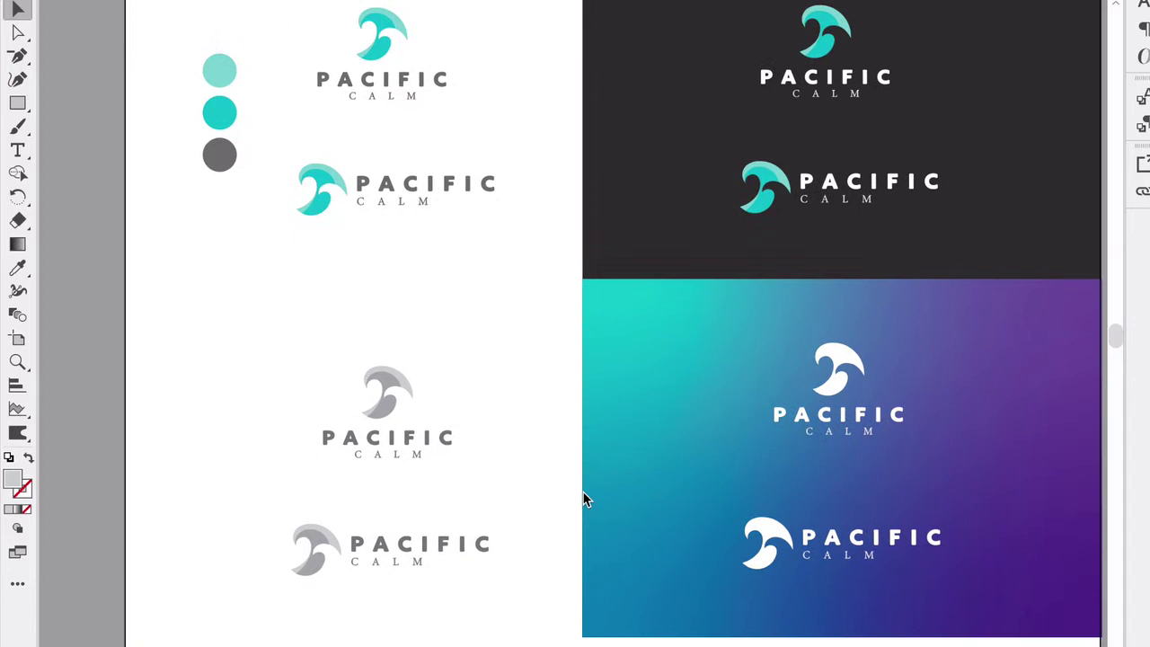
pyautogui.hscroll(2, 582, 494)
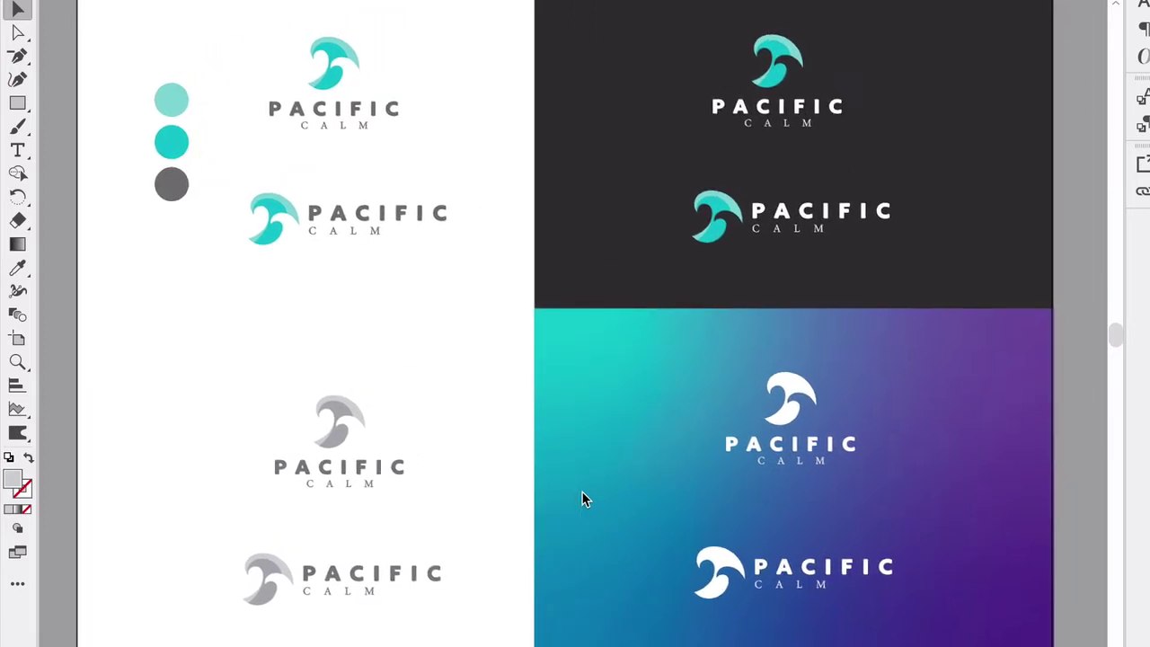
pyautogui.scroll(1, 582, 494)
pyautogui.hscroll(2, 582, 494)
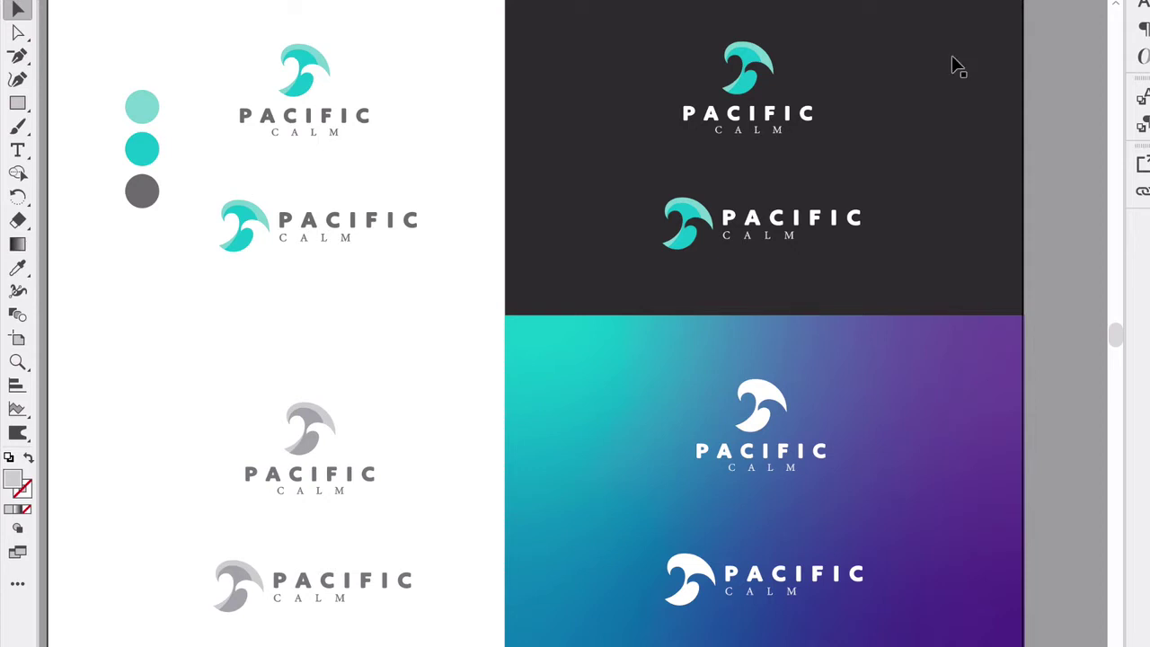
# Create a new portrait document from the recent 8.5 x 11 in preset.
pyautogui.scroll(-2, 440, 420)
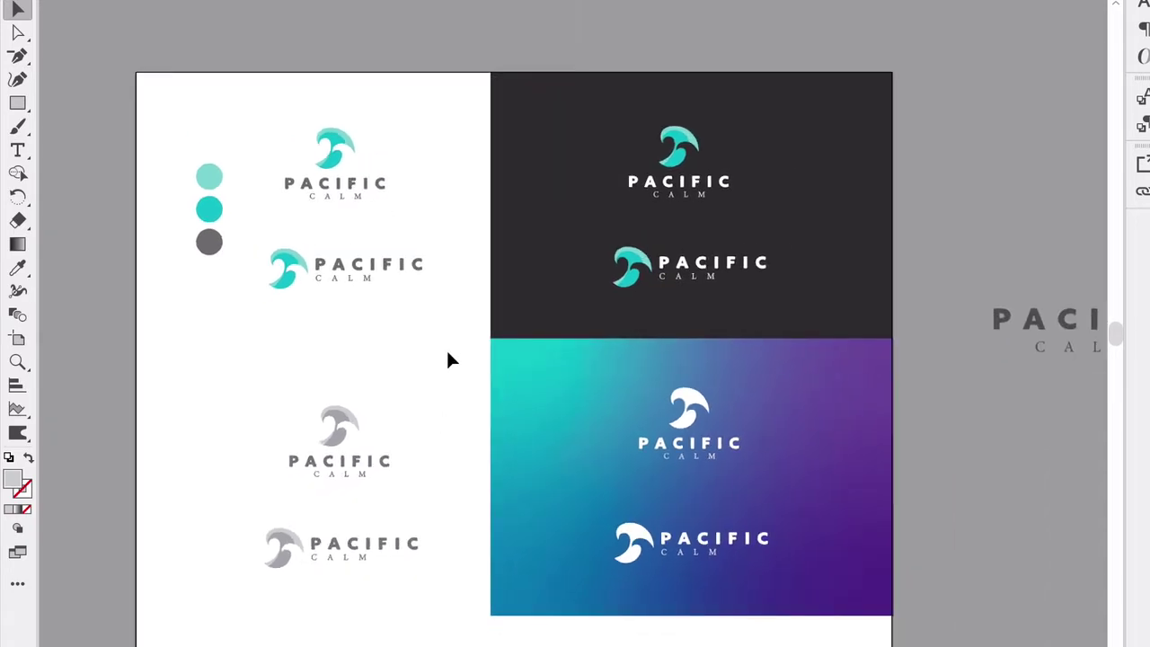
pyautogui.scroll(-1, 445, 346)
pyautogui.click(144, 0)
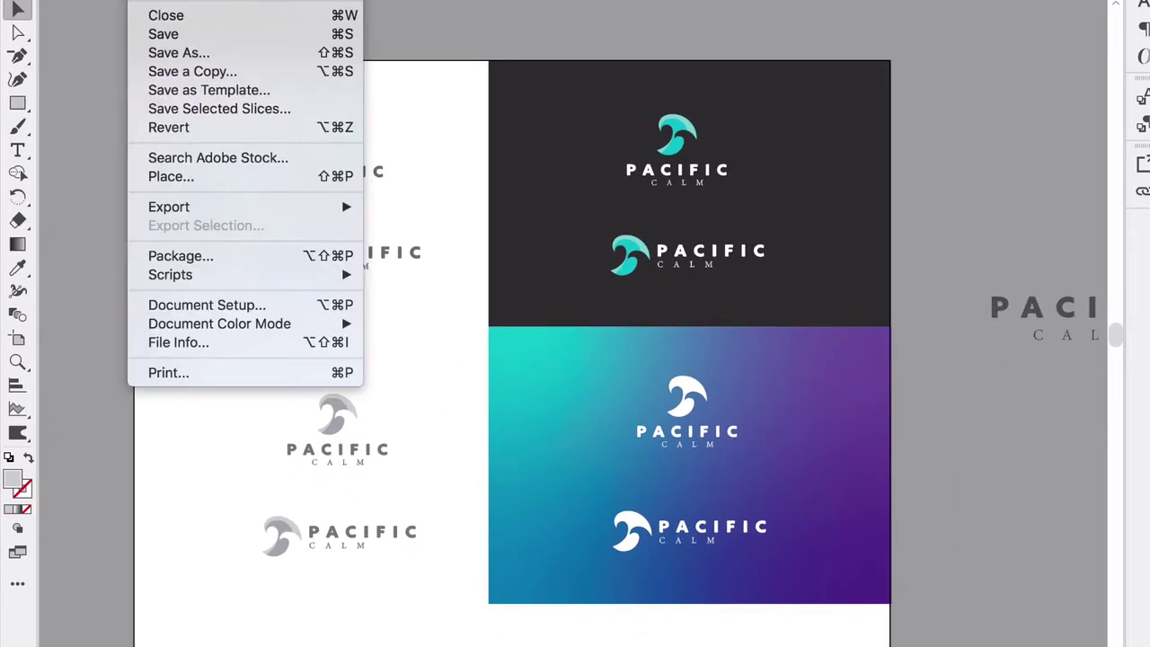
pyautogui.click(315, 0)
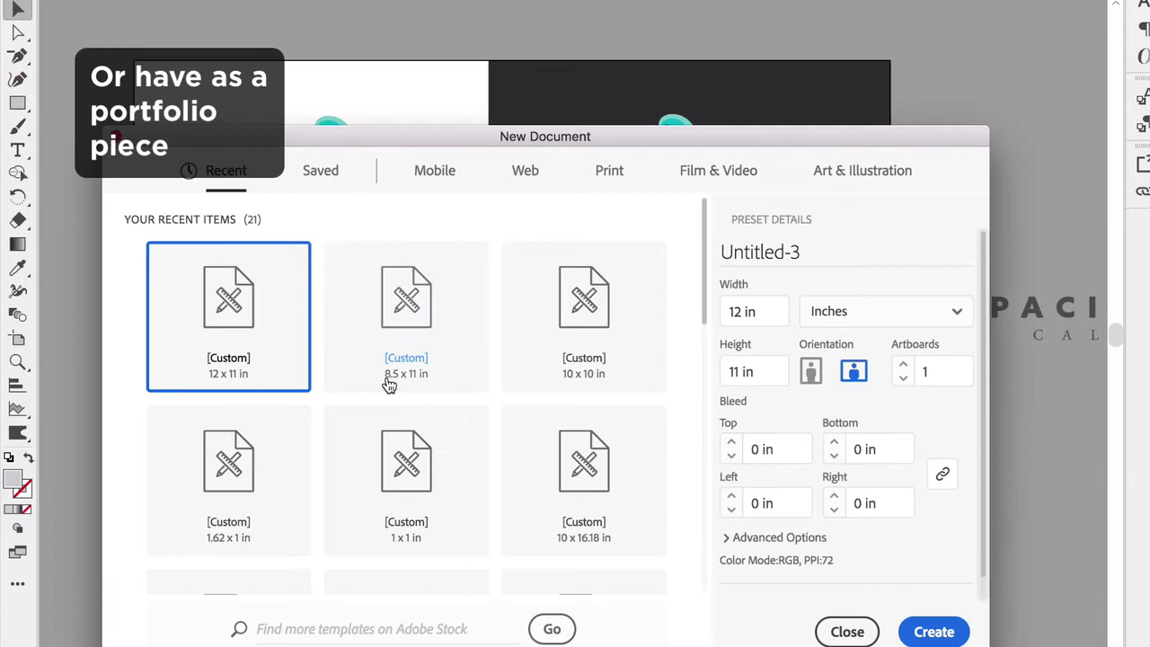
pyautogui.click(400, 321)
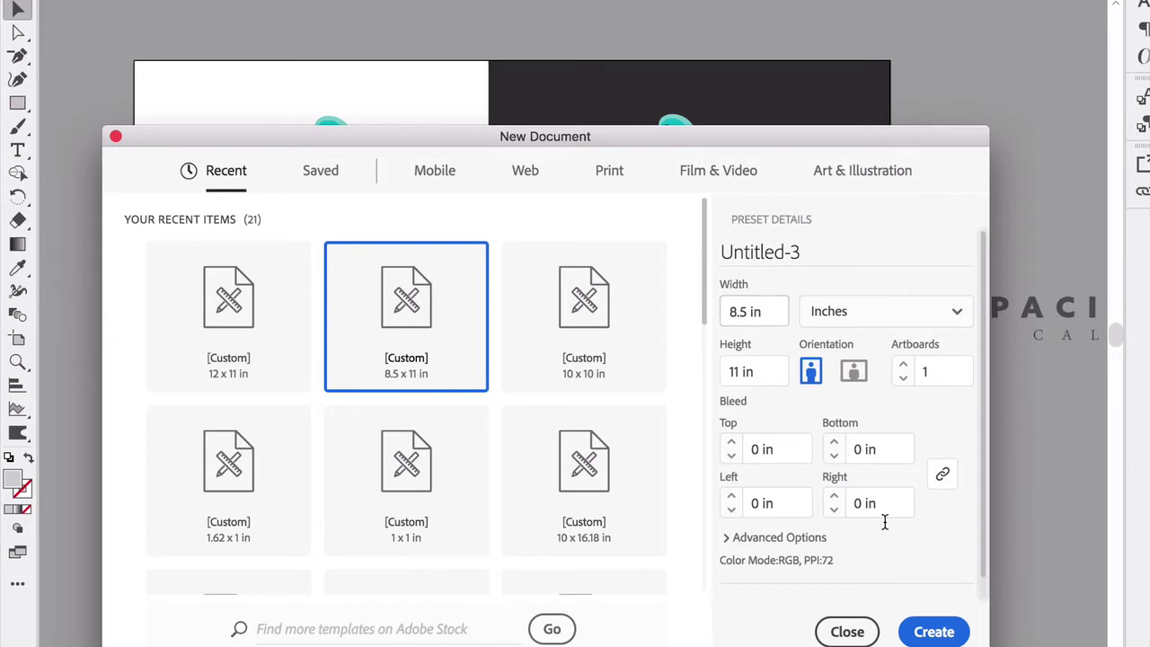
pyautogui.click(934, 631)
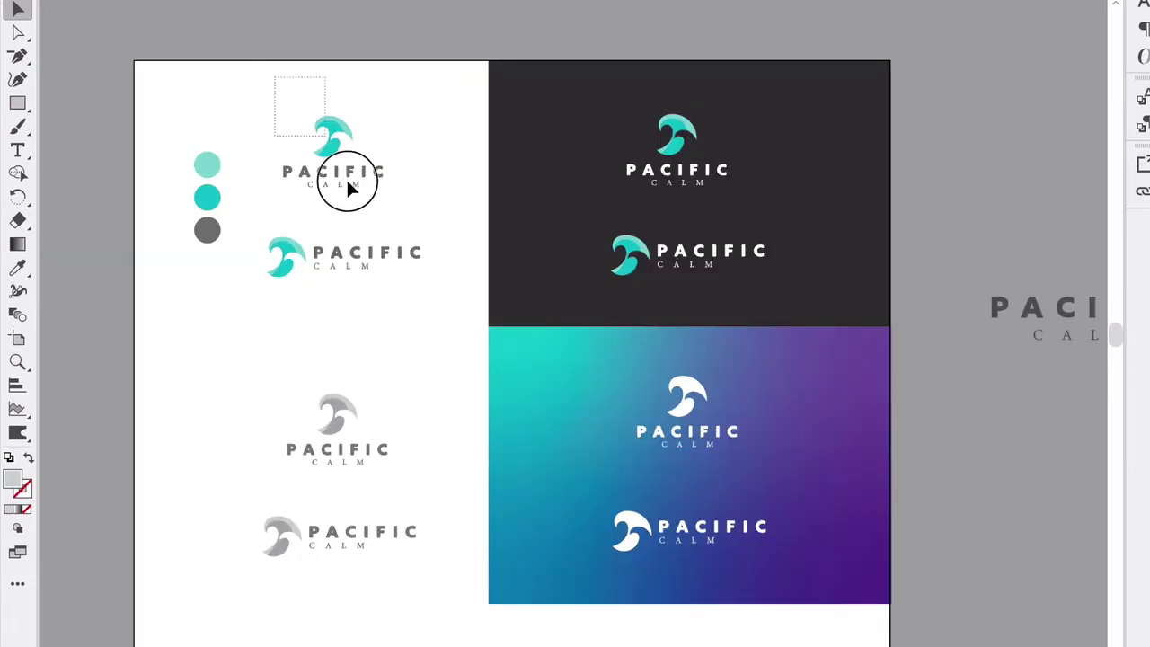
# Copy the two full-colour logos from the presentation sheet into the new document, near the top of the page.
pyautogui.click(346, 177)
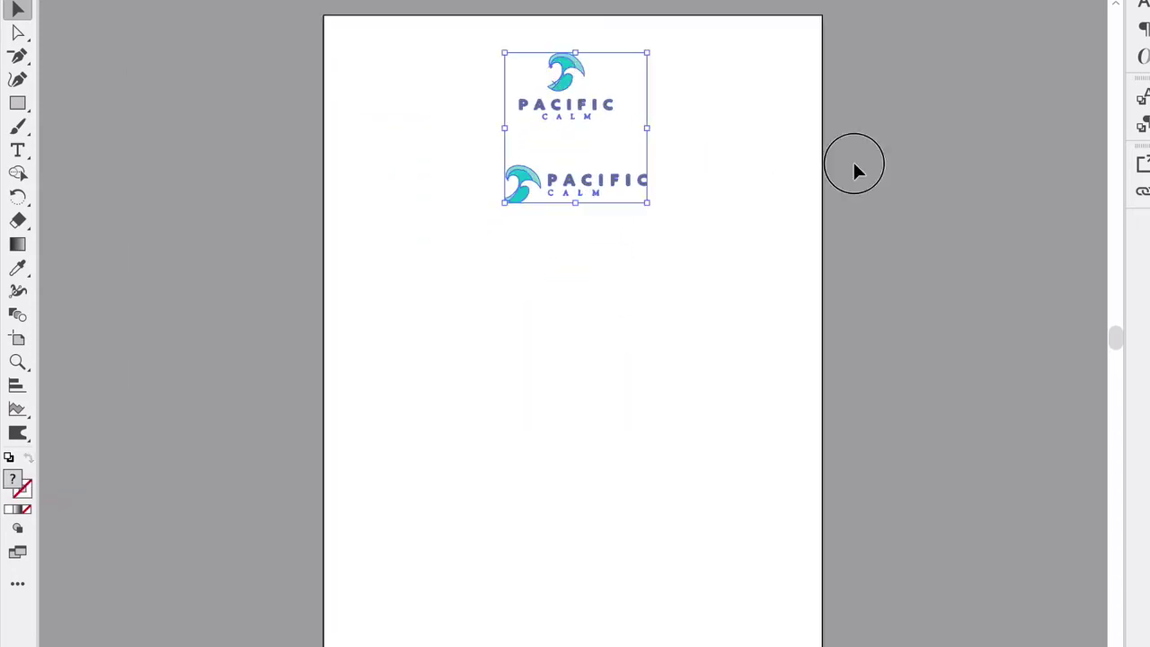
pyautogui.click(855, 163)
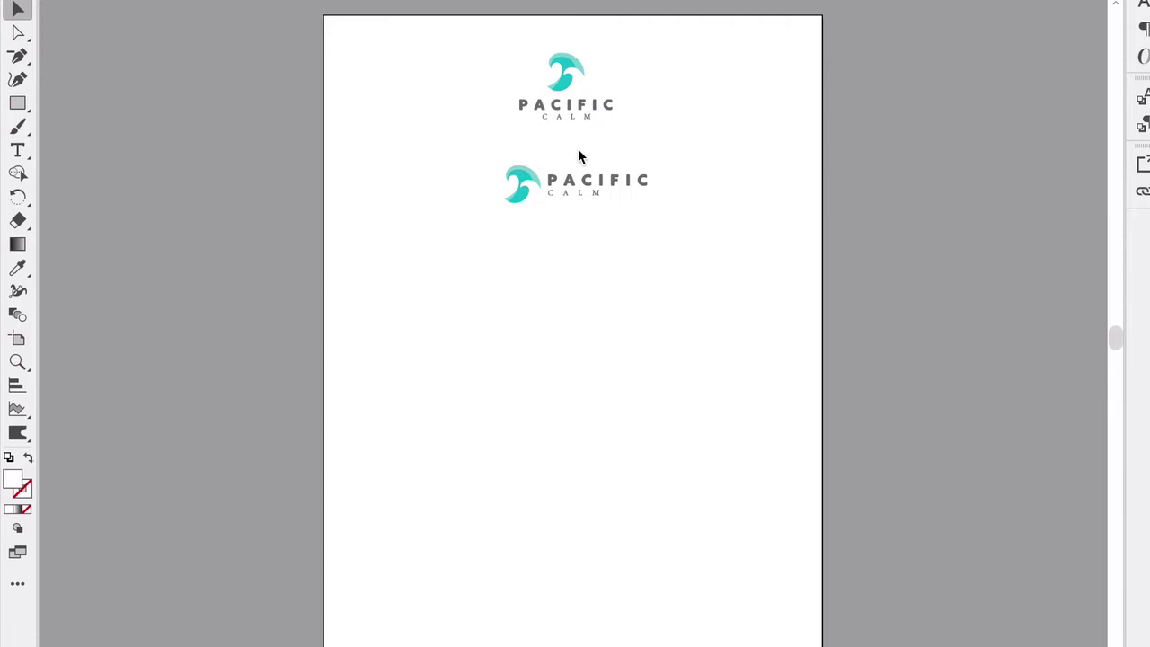
# Arrange the two full-colour logos side by side near the top of the page, the stacked version left of the horizontal one.
pyautogui.scroll(1, 578, 150)
pyautogui.scroll(3, 567, 197)
pyautogui.moveTo(437, 126); pyautogui.dragTo(655, 263)
pyautogui.click(487, 122)
pyautogui.click(586, 184)
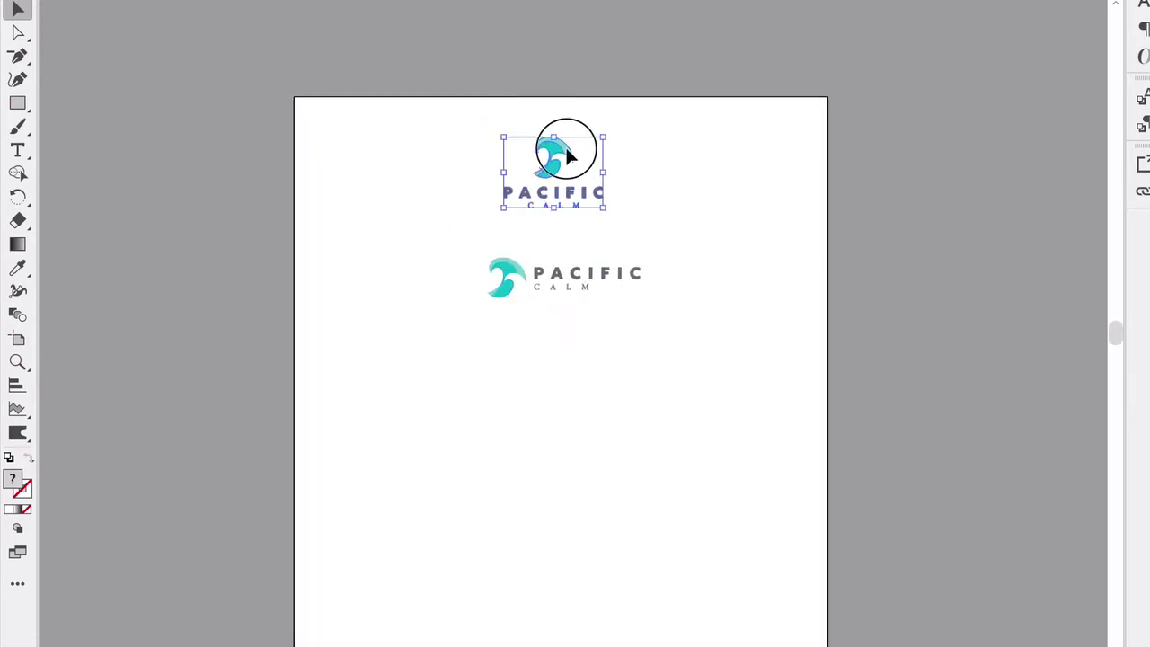
pyautogui.moveTo(568, 154); pyautogui.dragTo(445, 192)
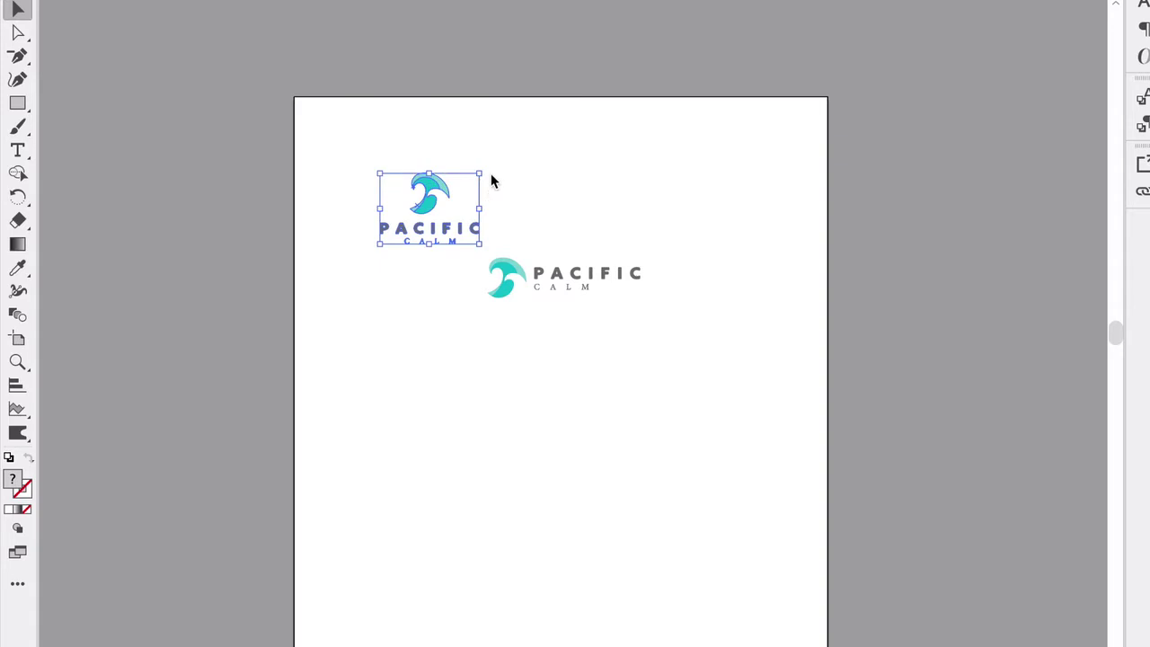
pyautogui.click(545, 261)
pyautogui.moveTo(589, 286); pyautogui.dragTo(687, 213)
pyautogui.click(903, 205)
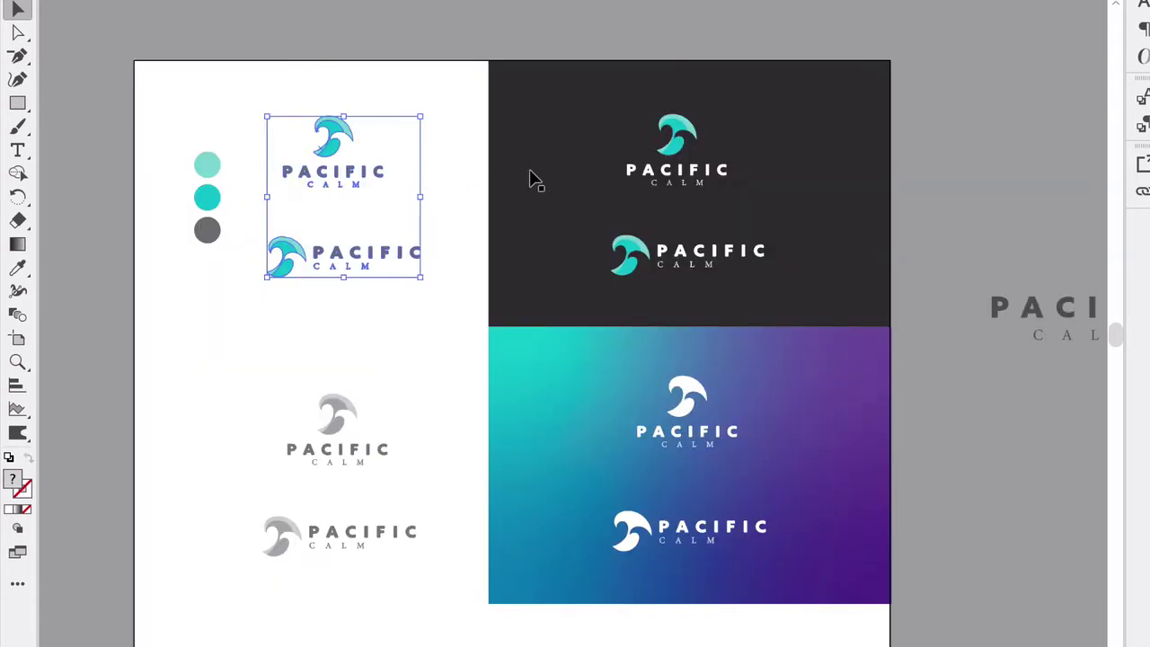
# Copy the dark panel from the presentation sheet into the new document and reshape it into a full-width band beneath the colour logos.
pyautogui.click(529, 174)
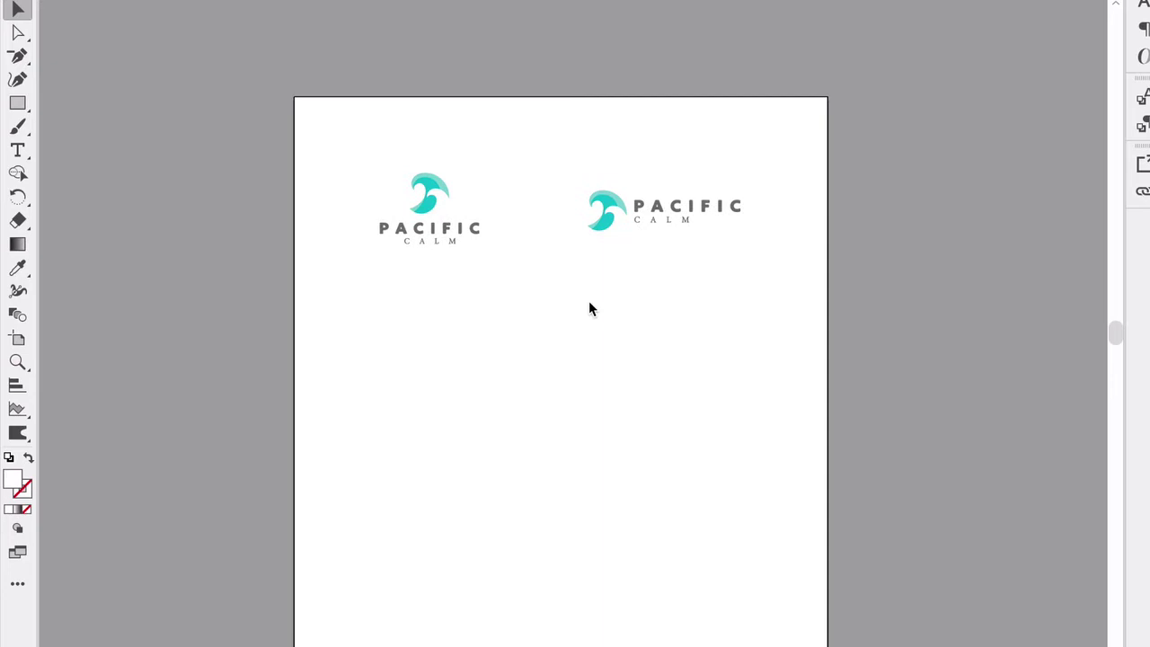
pyautogui.hotkey('ctrl', 'v')
pyautogui.moveTo(623, 303); pyautogui.dragTo(544, 368)
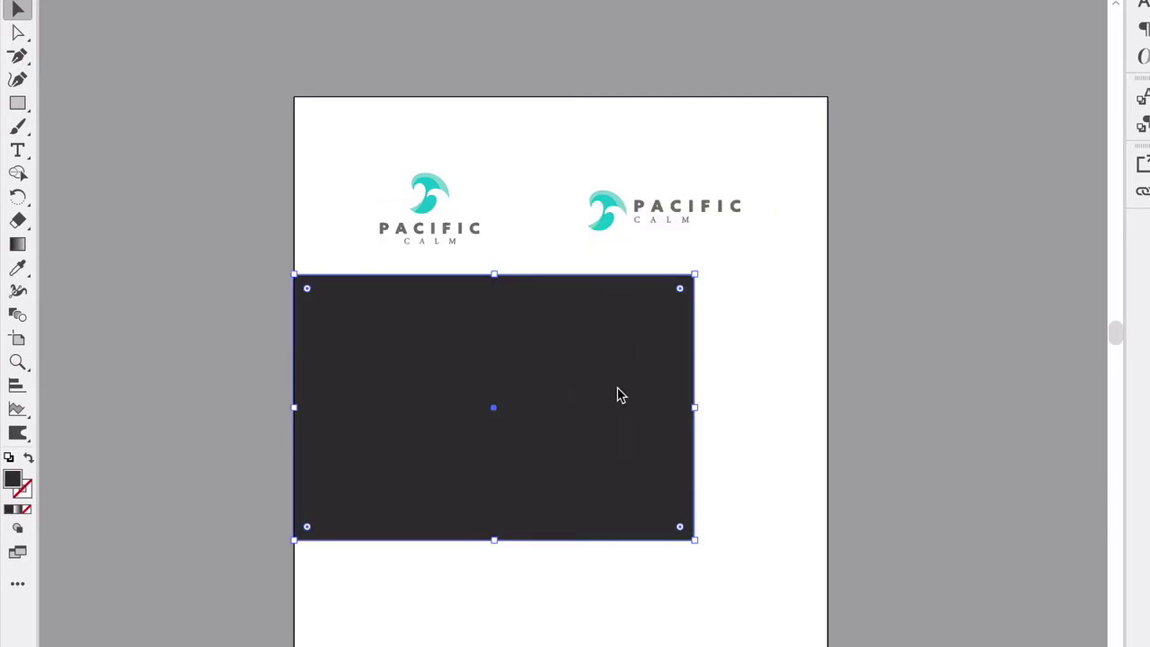
pyautogui.moveTo(693, 406); pyautogui.dragTo(831, 414)
pyautogui.moveTo(564, 278); pyautogui.dragTo(566, 319)
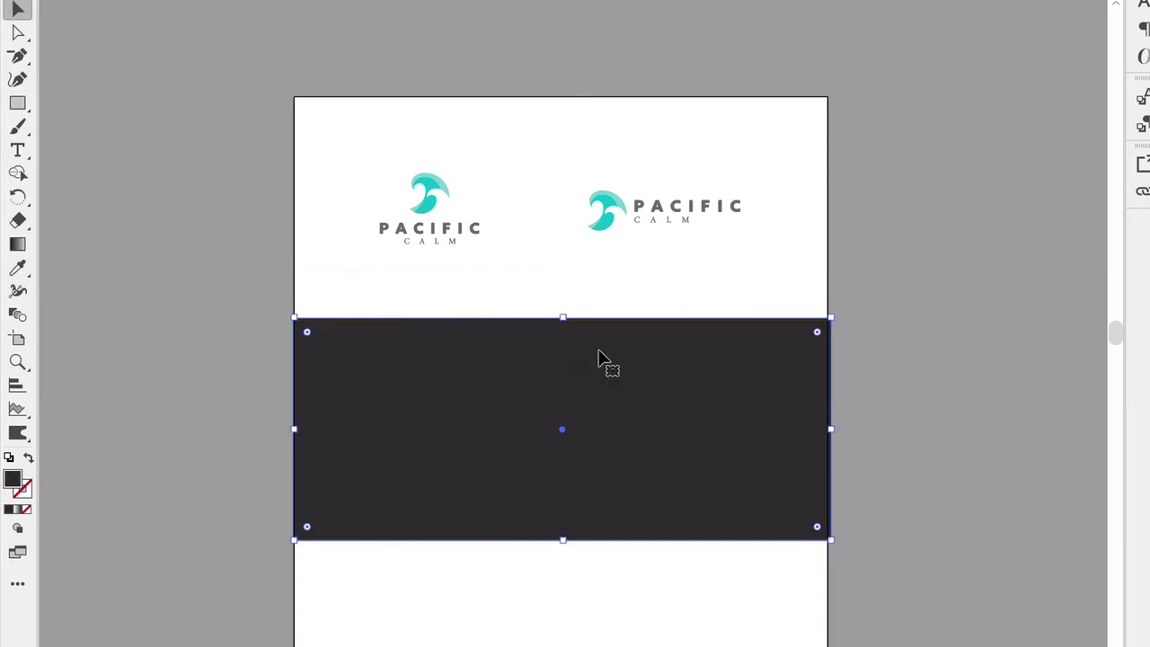
pyautogui.moveTo(603, 355); pyautogui.dragTo(593, 329)
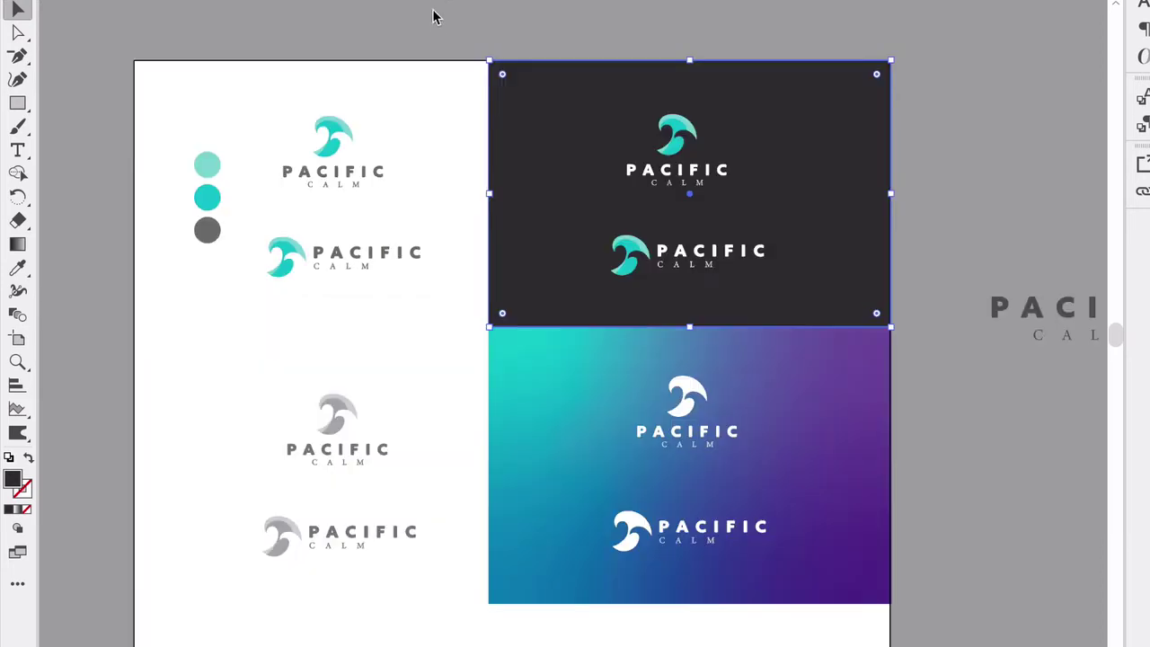
# Copy the dark panel with its reversed logos into the new document, delete the duplicate panel and select the logos over the dark band.
pyautogui.click(439, 372)
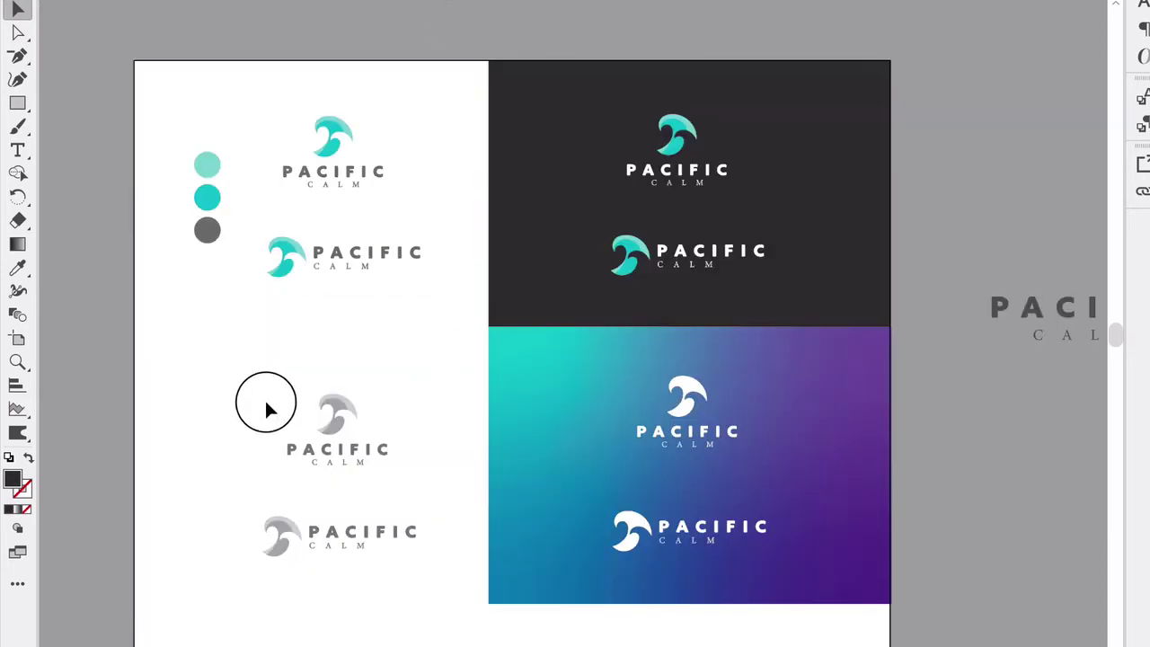
pyautogui.moveTo(266, 408); pyautogui.dragTo(426, 539)
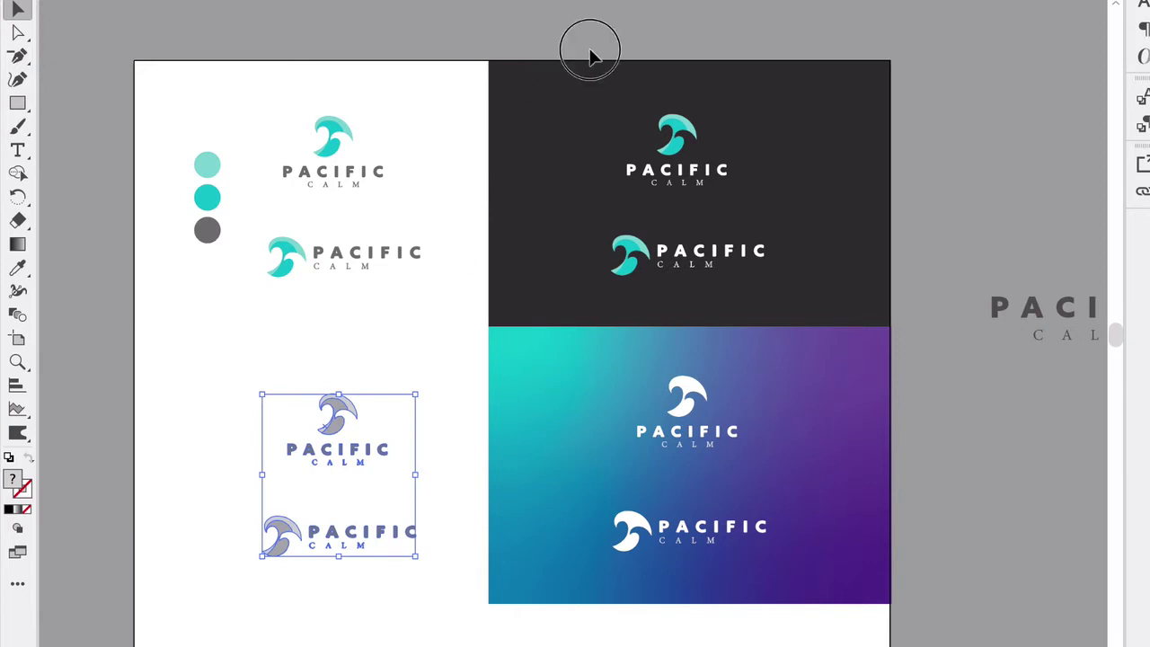
pyautogui.moveTo(579, 55); pyautogui.dragTo(829, 285)
pyautogui.hotkey('ctrl', 'c')
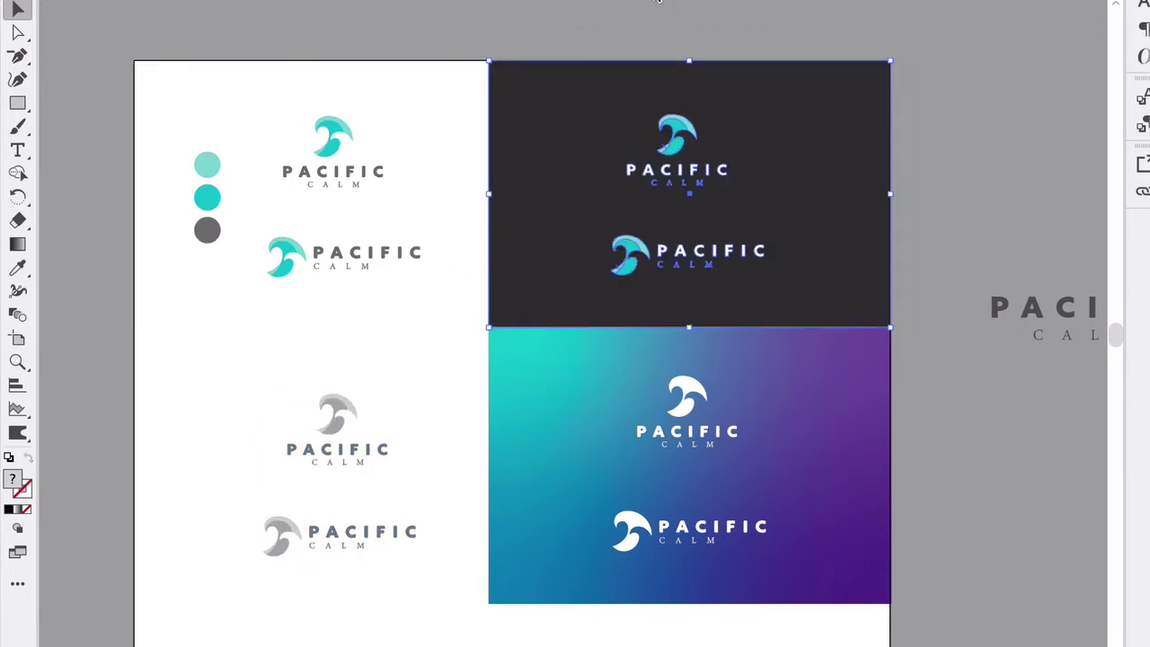
pyautogui.click(648, 2)
pyautogui.hotkey('ctrl', 'v')
pyautogui.click(278, 216)
pyautogui.click(477, 272)
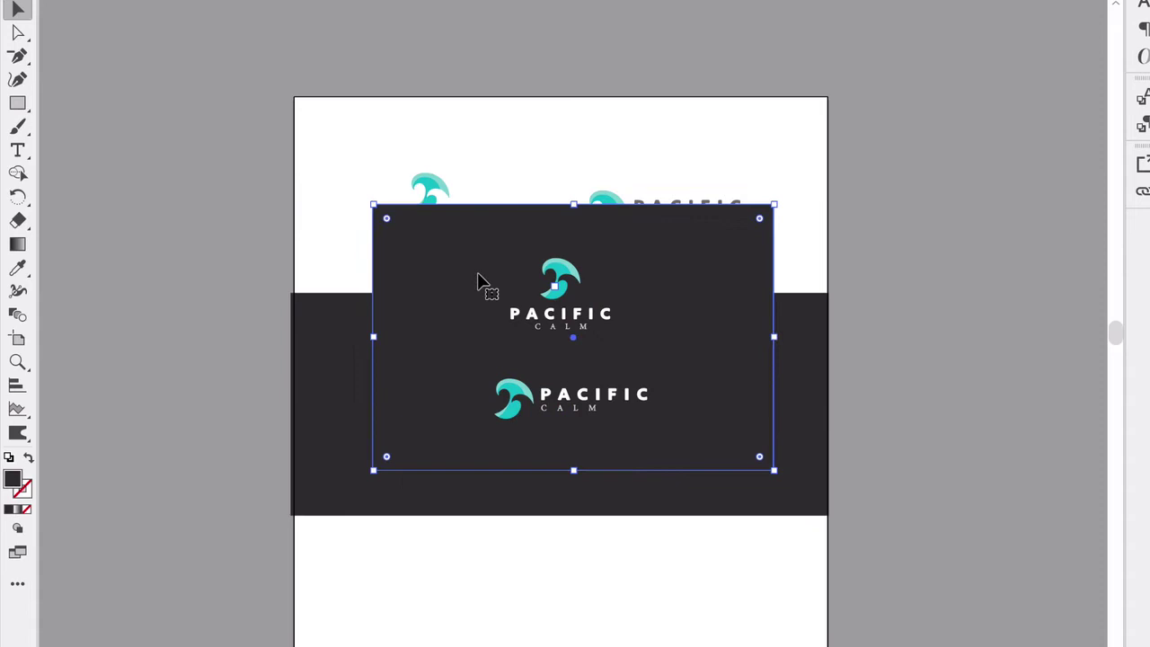
pyautogui.press('Delete')
pyautogui.moveTo(480, 252); pyautogui.dragTo(690, 445)
pyautogui.click(561, 280)
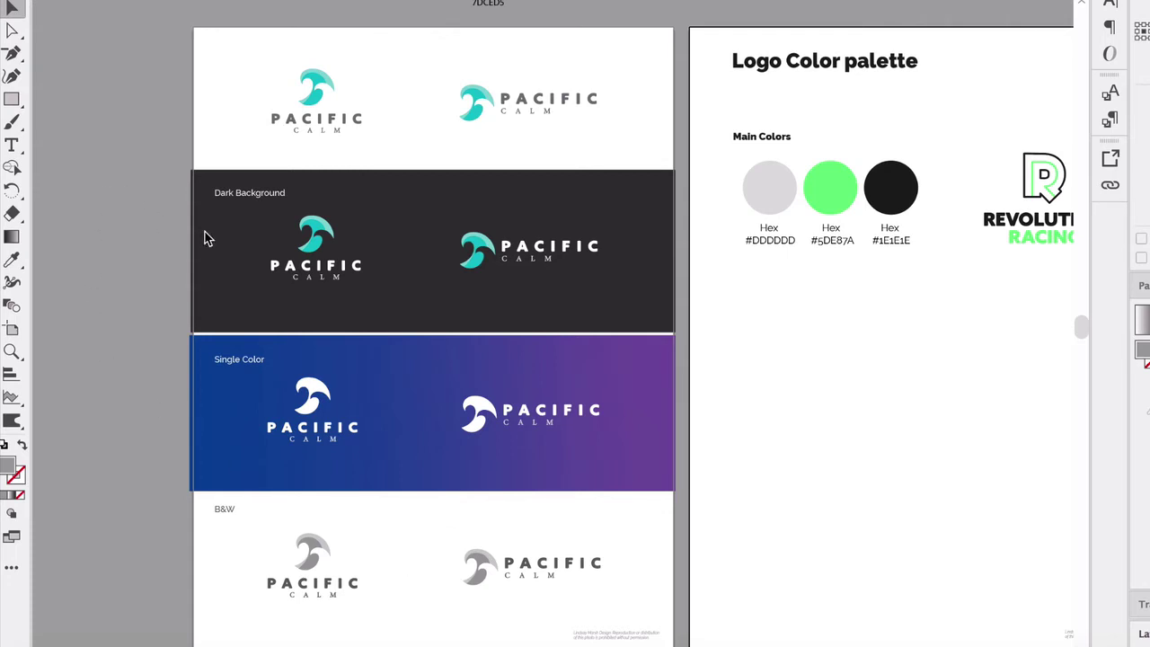
# Examine the finished logo variations page, the Logo Color palette page and the Revolution Racing reference sheets.
pyautogui.hscroll(3, 491, 399)
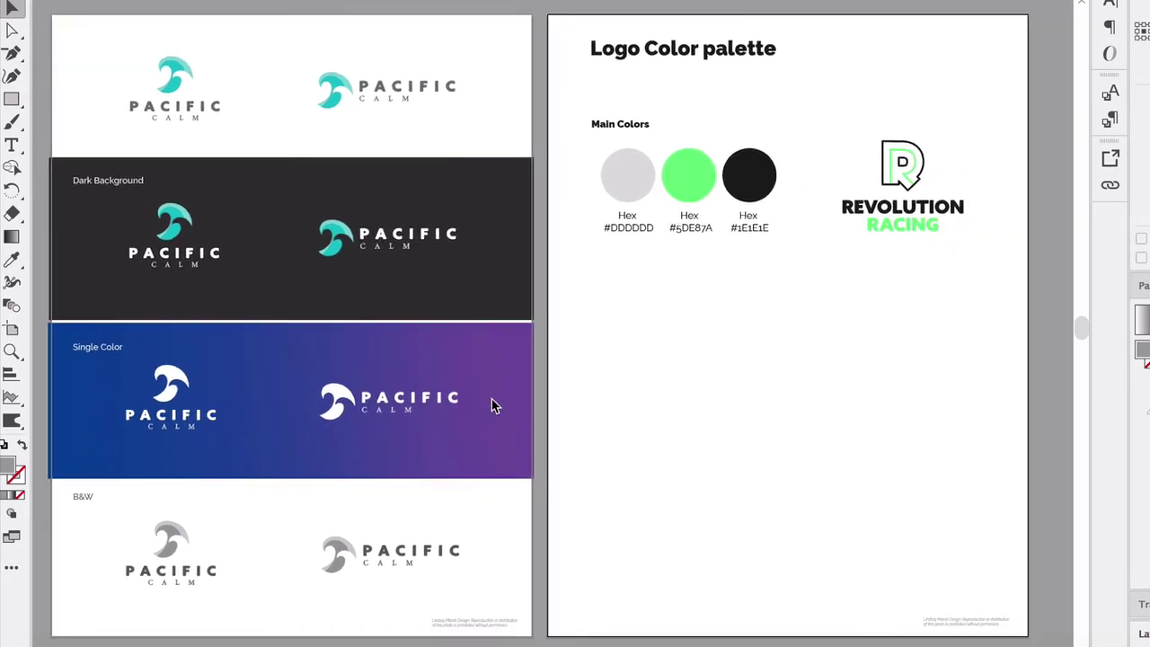
pyautogui.hscroll(3, 492, 399)
pyautogui.hscroll(2, 491, 406)
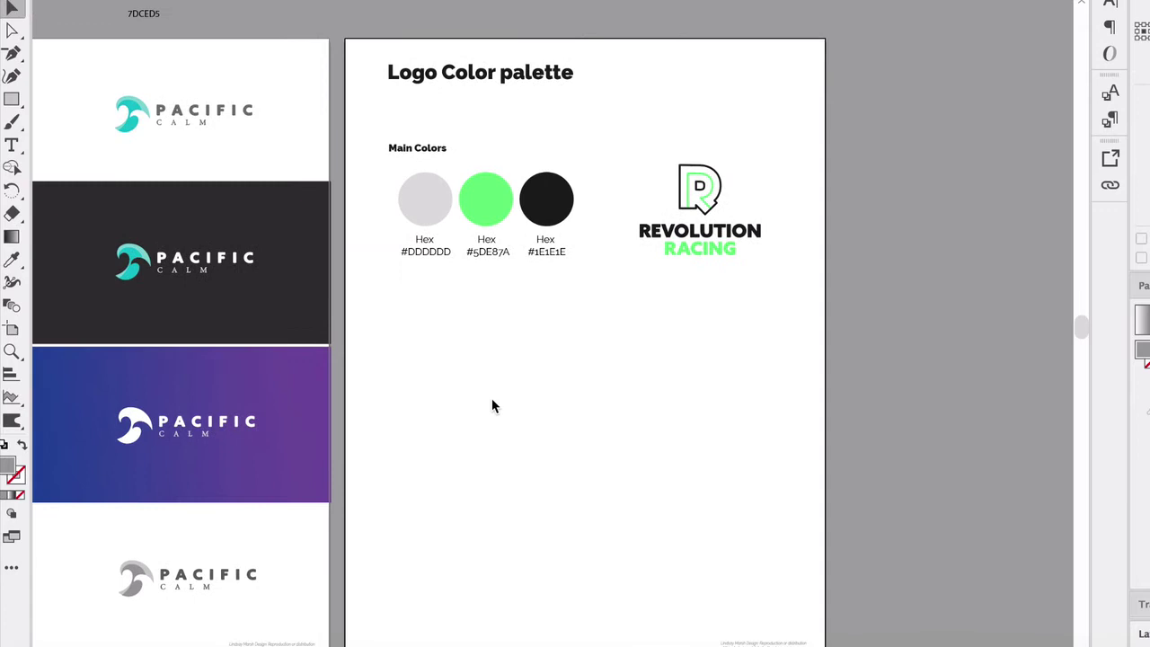
pyautogui.hscroll(1, 492, 406)
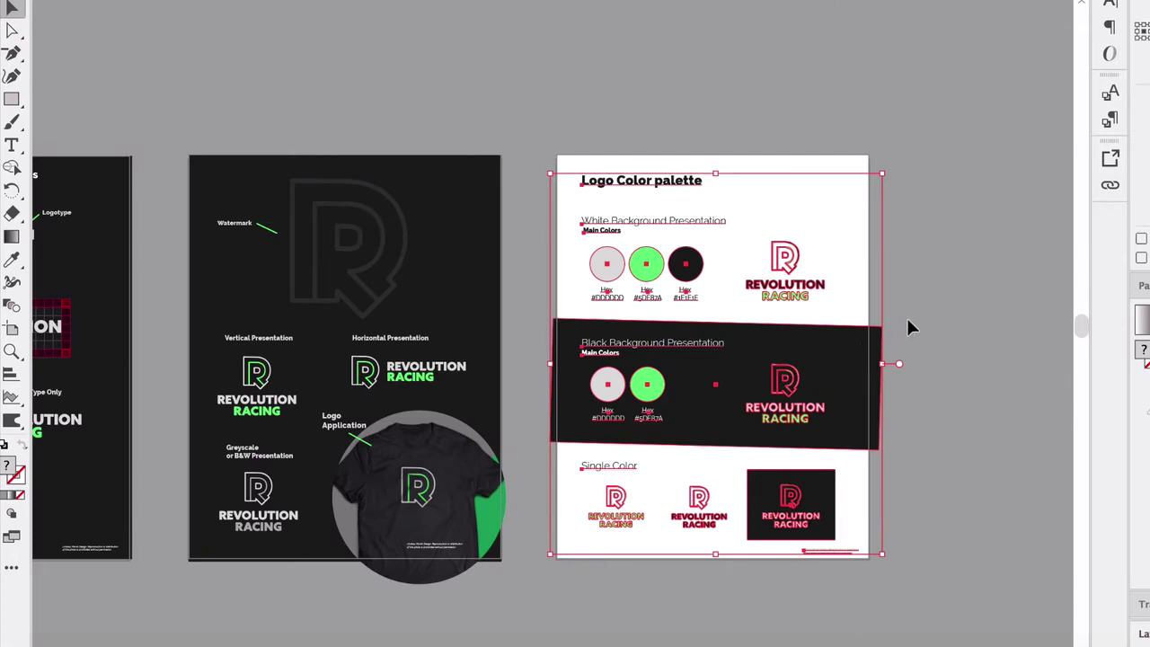
pyautogui.click(936, 311)
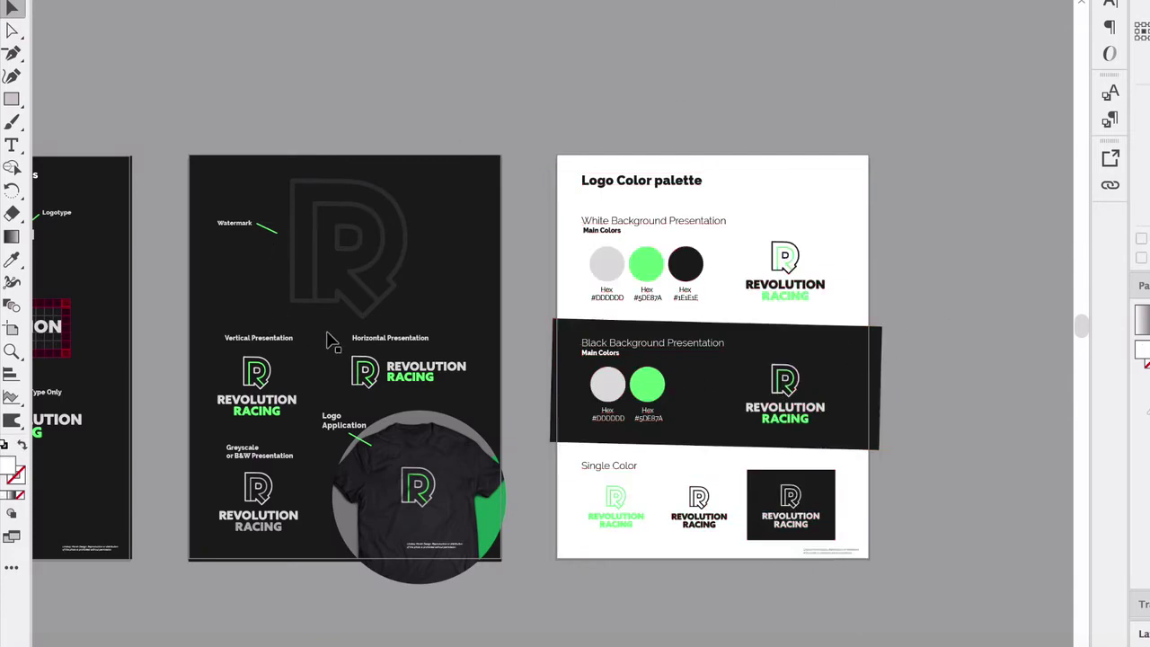
pyautogui.hscroll(-5, 328, 340)
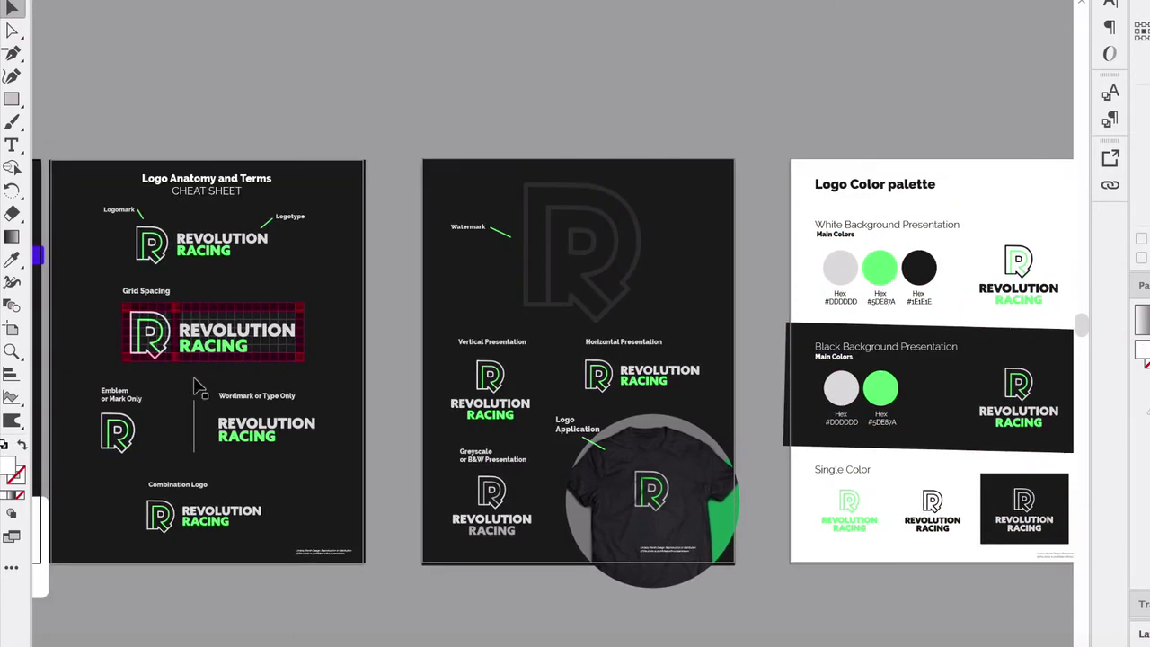
pyautogui.scroll(2, 192, 413)
pyautogui.hscroll(-3, 192, 390)
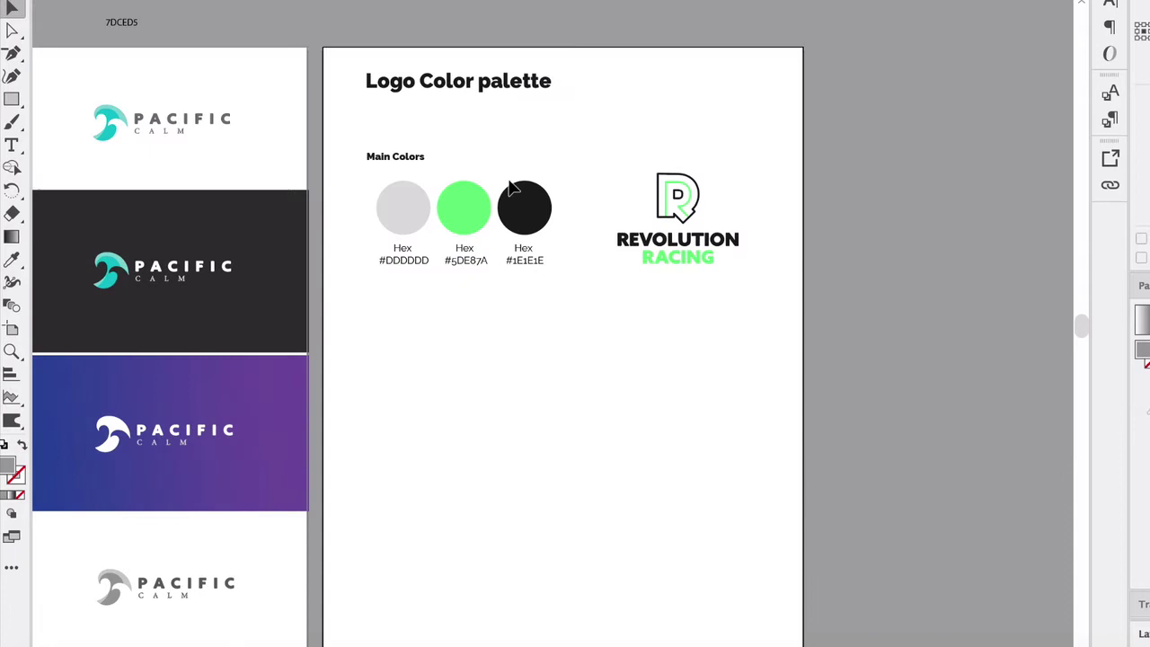
# Recolour the three Main Colors circles with the light aqua, teal and dark grey sampled from the Pacific Calm swatches.
pyautogui.click(405, 205)
pyautogui.hscroll(-3, 154, 254)
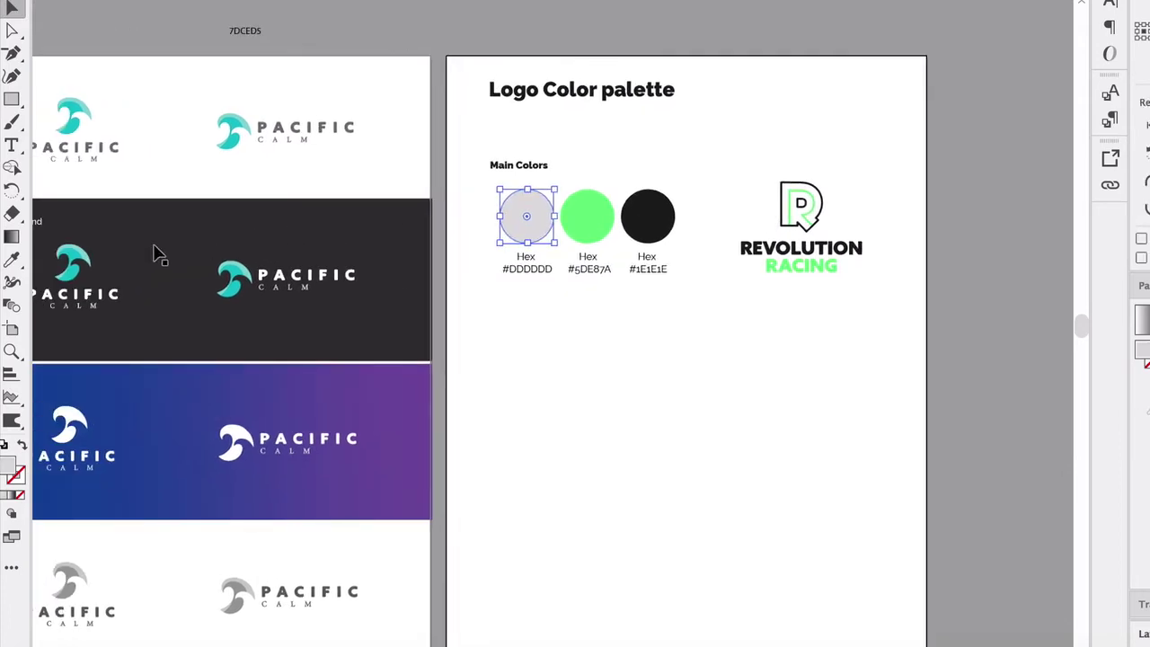
pyautogui.click(11, 262)
pyautogui.hscroll(-4, 388, 302)
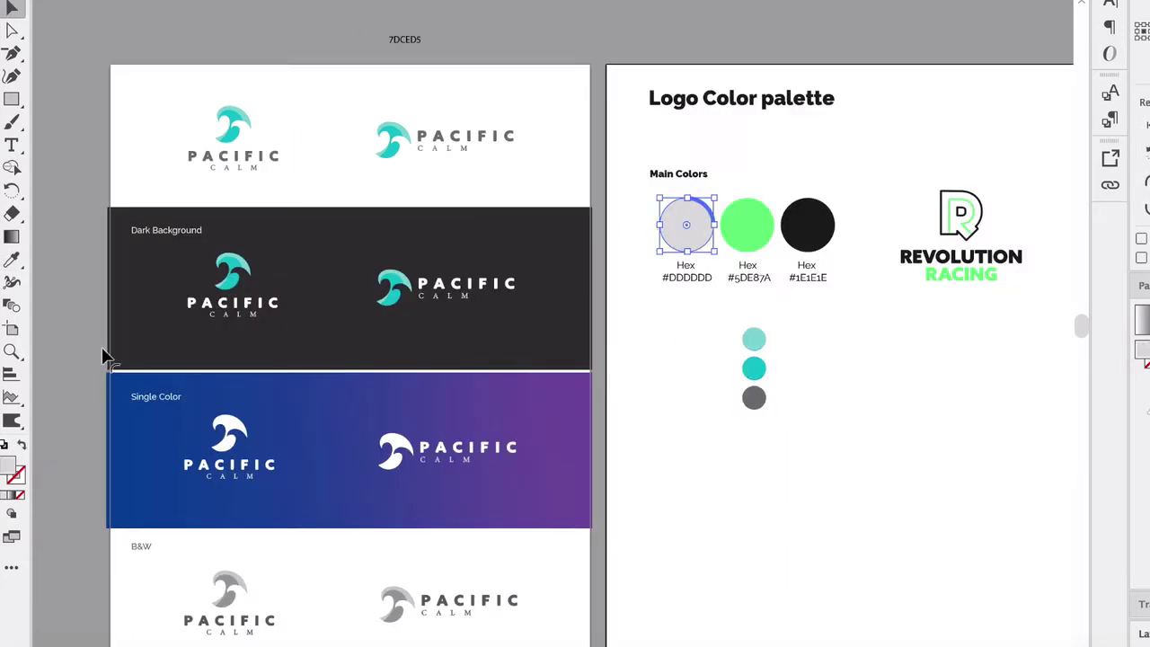
pyautogui.click(754, 339)
pyautogui.click(746, 223)
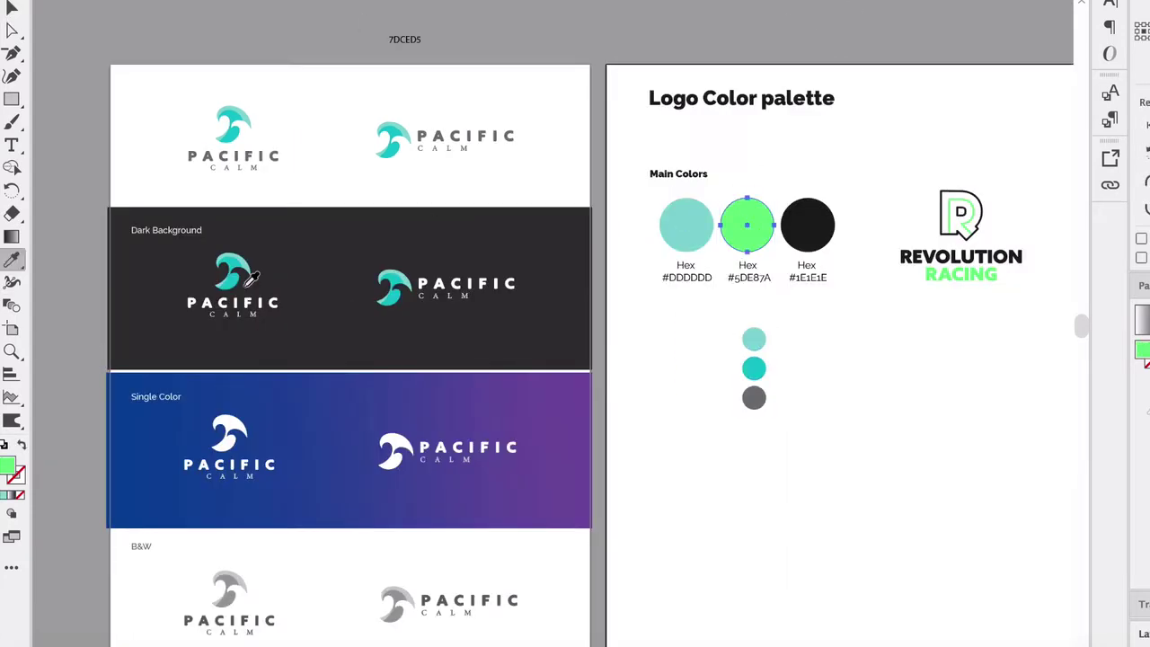
pyautogui.click(754, 368)
pyautogui.click(808, 224)
pyautogui.click(754, 398)
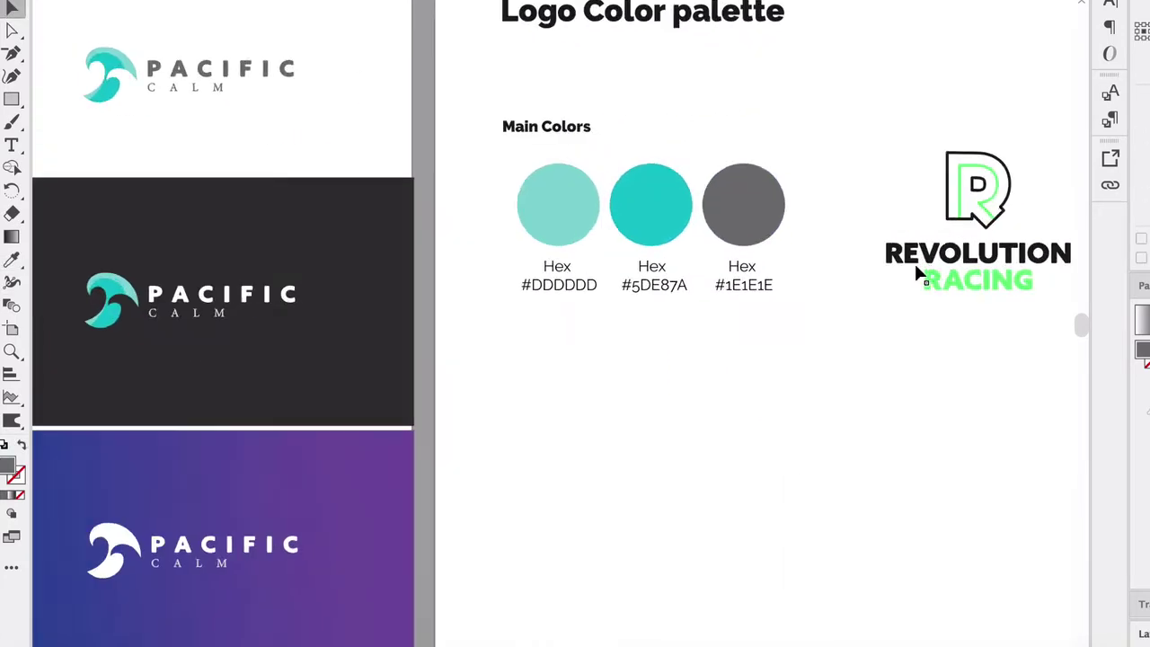
# Replace the hex code under the light aqua circle with its own fill value, #7DCED5.
pyautogui.click(359, 249)
pyautogui.doubleClick(7, 465)
pyautogui.press('super+c')
pyautogui.click(995, 295)
pyautogui.doubleClick(357, 327)
pyautogui.moveTo(333, 329); pyautogui.dragTo(419, 334)
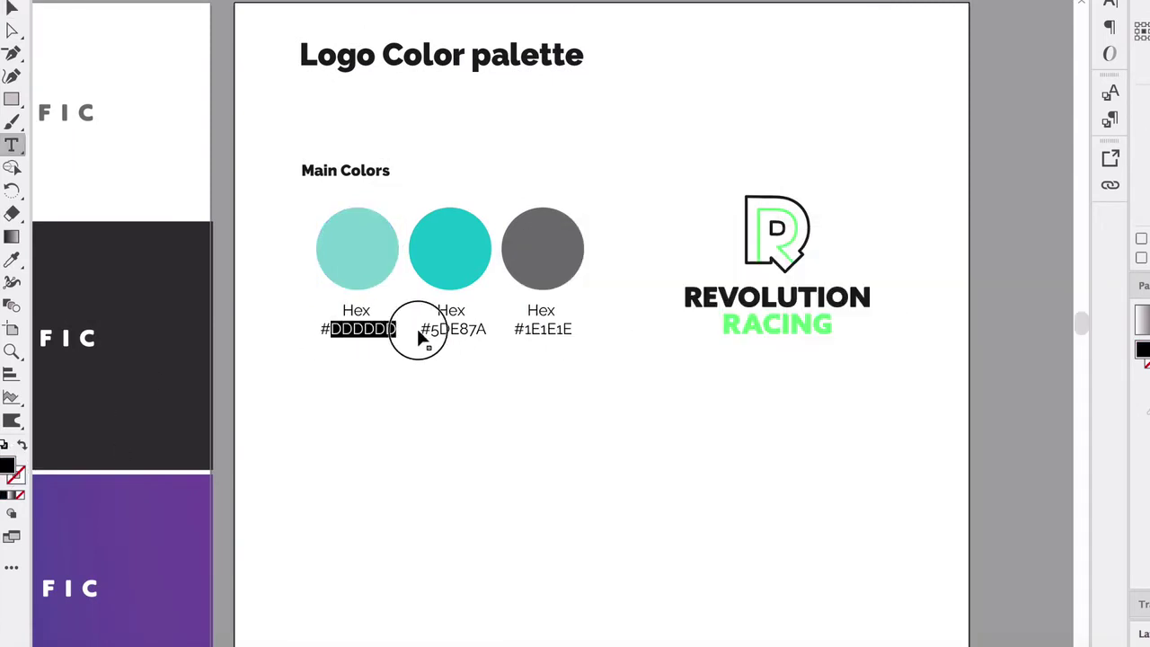
pyautogui.press('super+v')
pyautogui.press('Escape')
# Replace the hex codes under the teal and dark grey circles with #05B5CC and #767576.
pyautogui.click(485, 270)
pyautogui.doubleClick(7, 466)
pyautogui.hotkey('ctrl', 'c')
pyautogui.press('Escape')
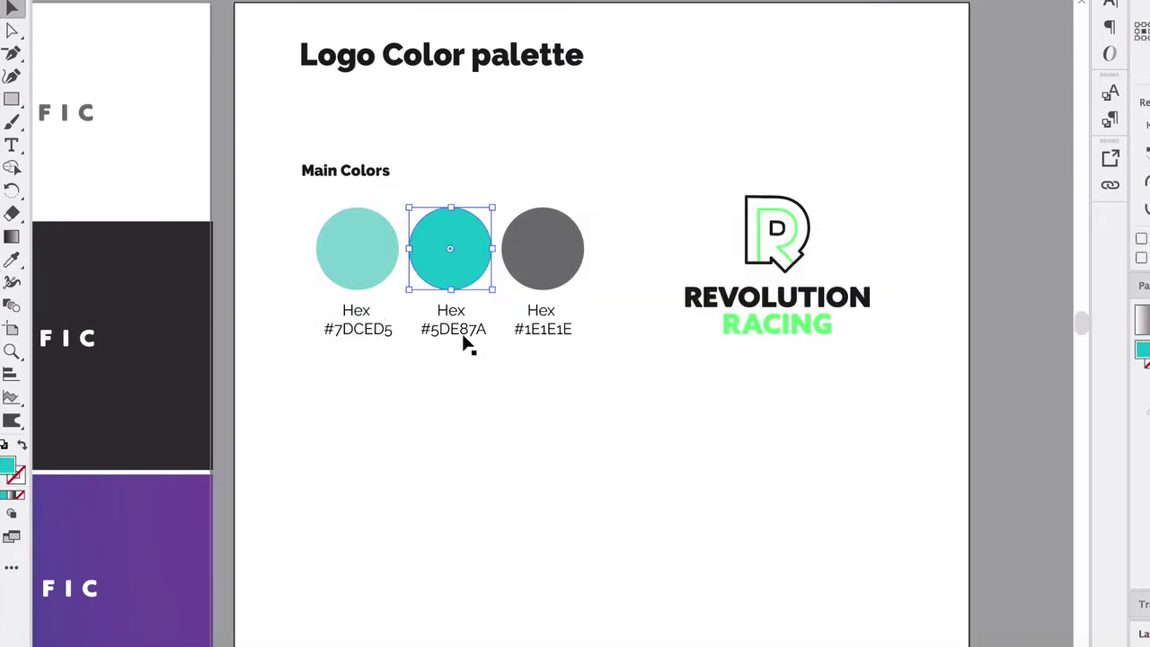
pyautogui.doubleClick(458, 329)
pyautogui.hotkey('ctrl', 'v')
pyautogui.press('Escape')
pyautogui.click(543, 251)
pyautogui.doubleClick(7, 465)
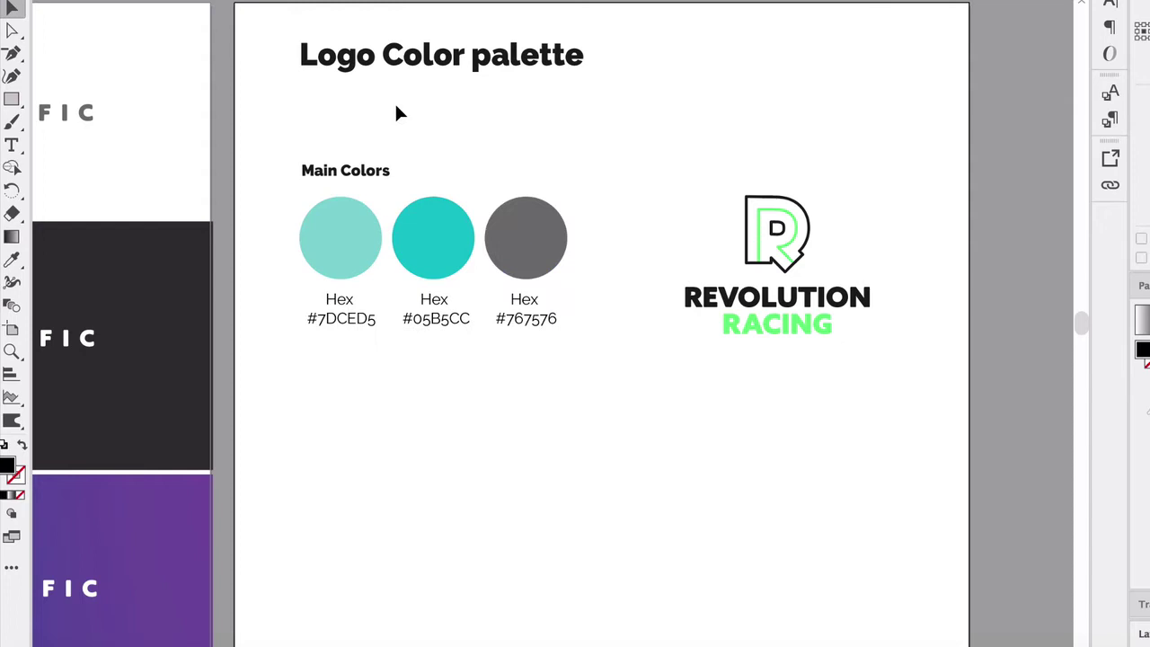
# Move the Logo Color palette heading down to just above Main Colors and replace the Revolution Racing logo with the stacked Pacific Calm logo.
pyautogui.moveTo(444, 55); pyautogui.dragTo(447, 141)
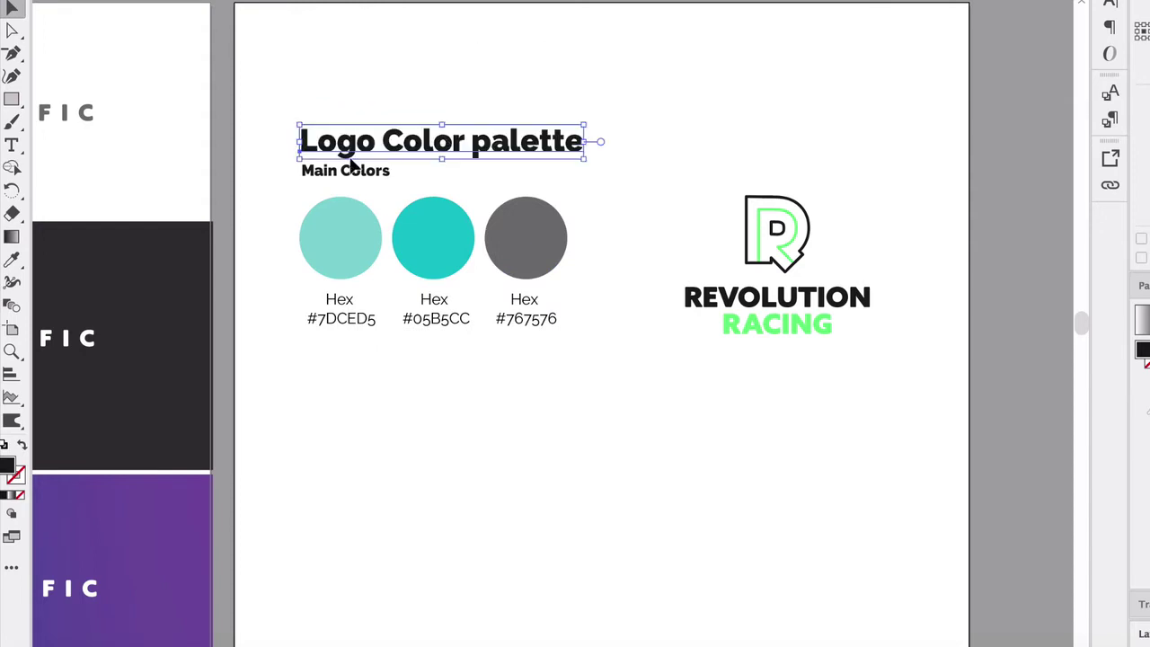
pyautogui.click(415, 79)
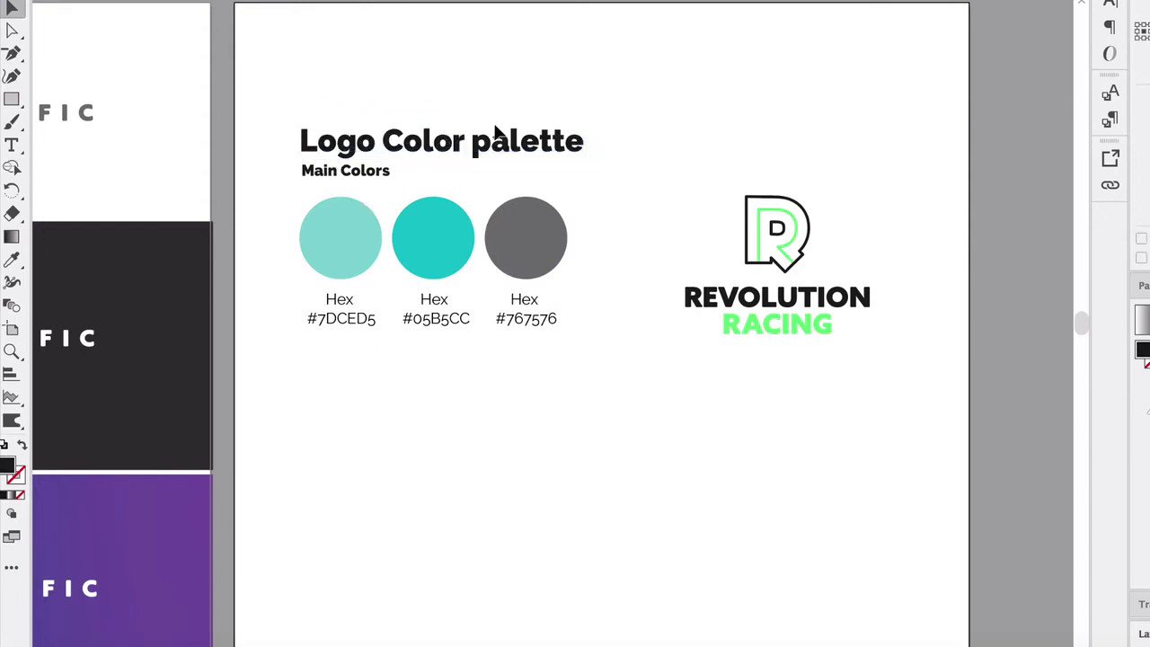
pyautogui.click(764, 301)
pyautogui.press('Delete')
pyautogui.hotkey('ctrl', '-')
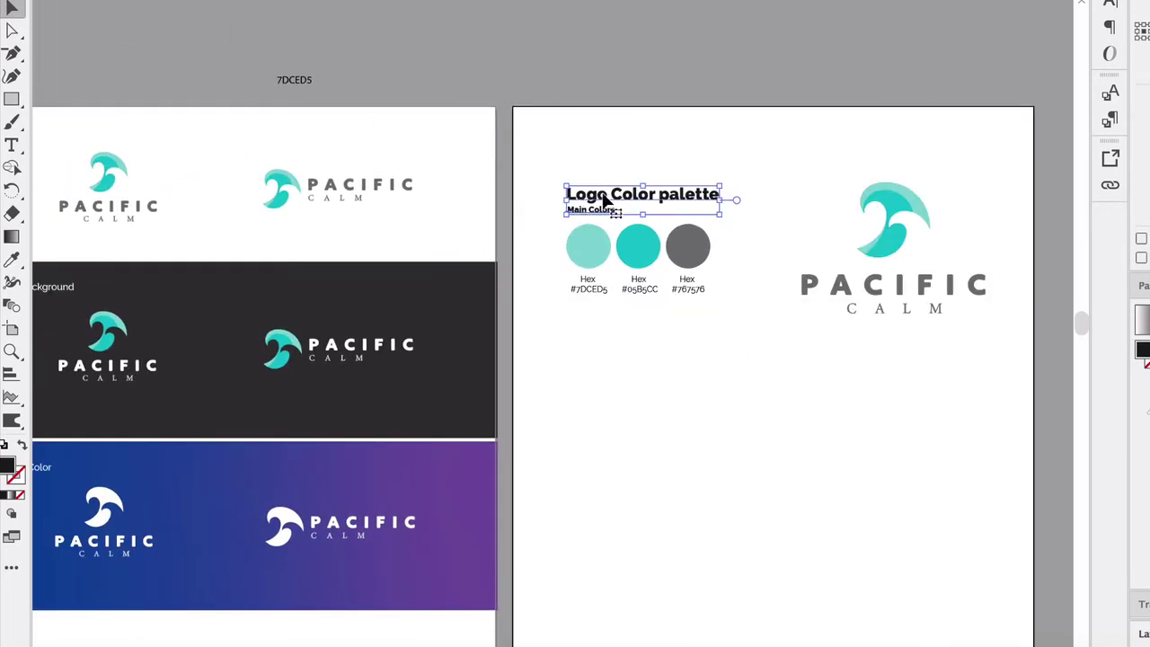
# Nudge the Logo Color palette and Main Colors headings up slightly and colour them with the dark grey of the third circle.
pyautogui.moveTo(607, 200); pyautogui.dragTo(607, 193)
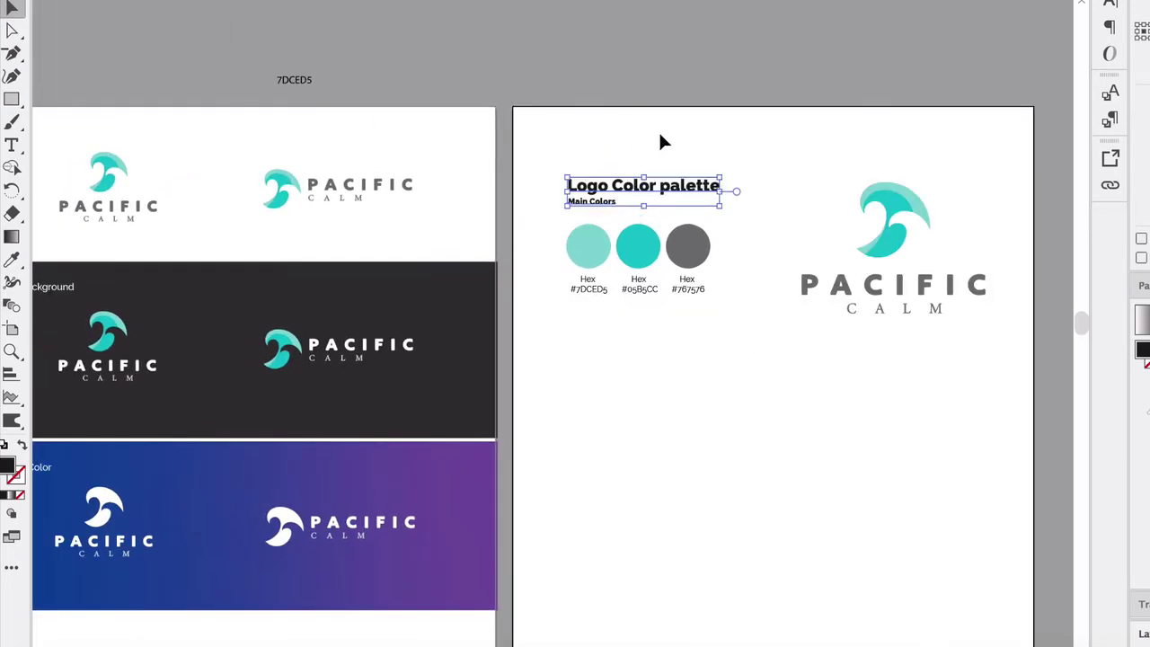
pyautogui.click(13, 259)
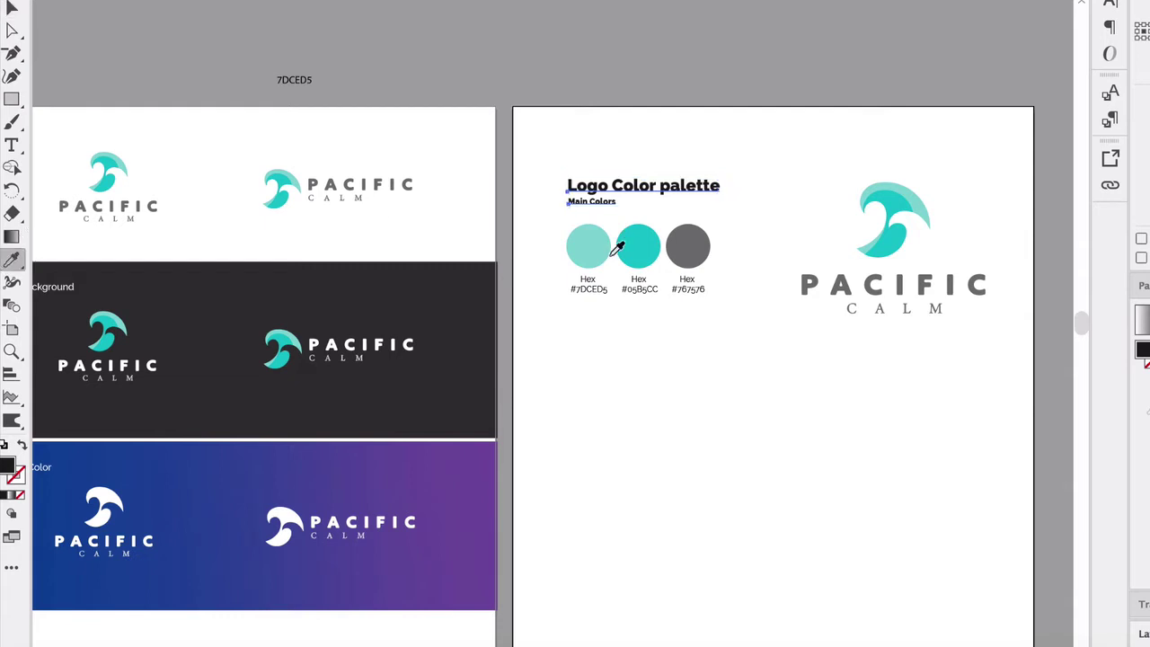
pyautogui.click(686, 244)
pyautogui.click(8, 9)
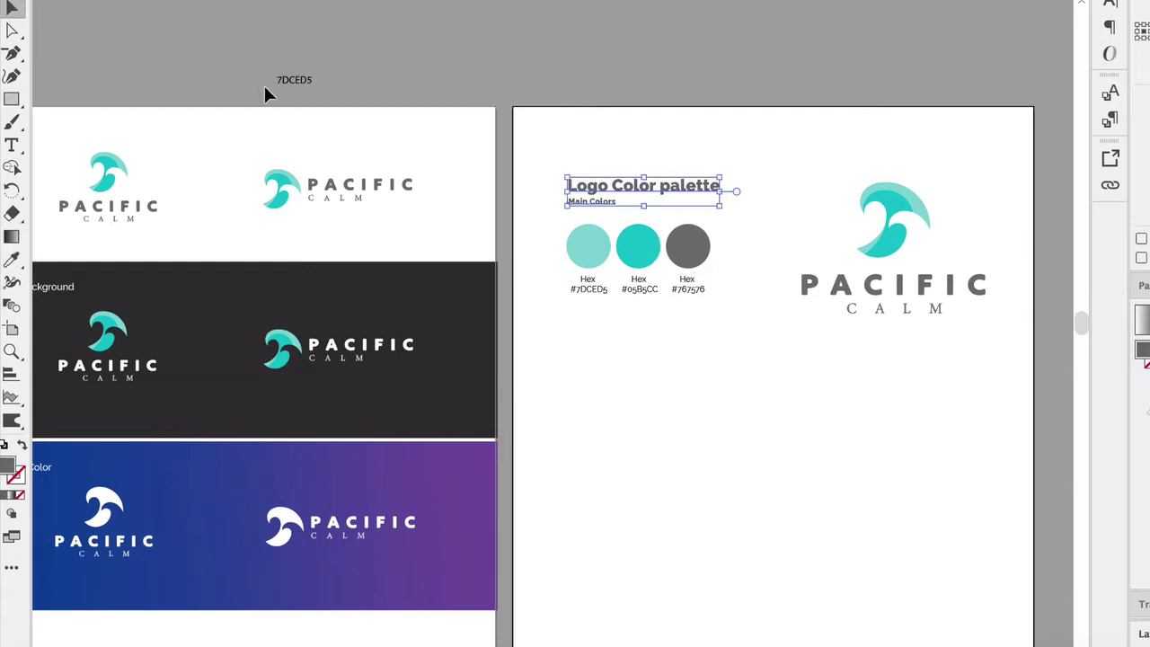
pyautogui.click(362, 40)
# Select the construction circles drawn over the wave mark and change their stroke colour.
pyautogui.hscroll(5, 802, 378)
pyautogui.scroll(-2, 802, 378)
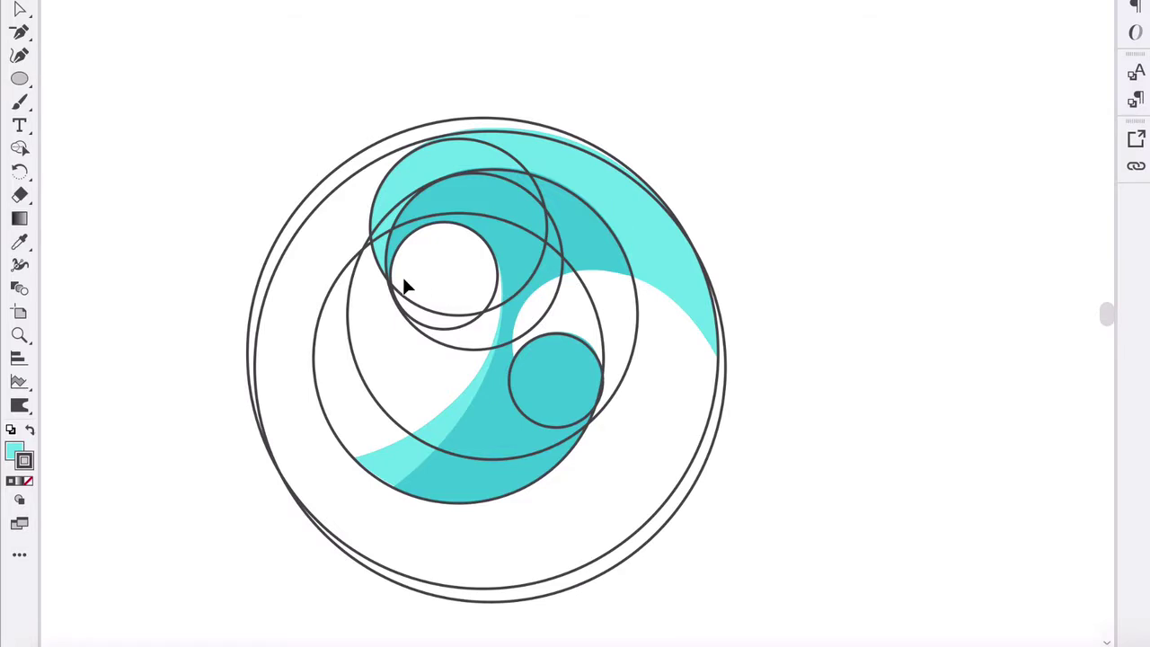
pyautogui.scroll(2, 405, 278)
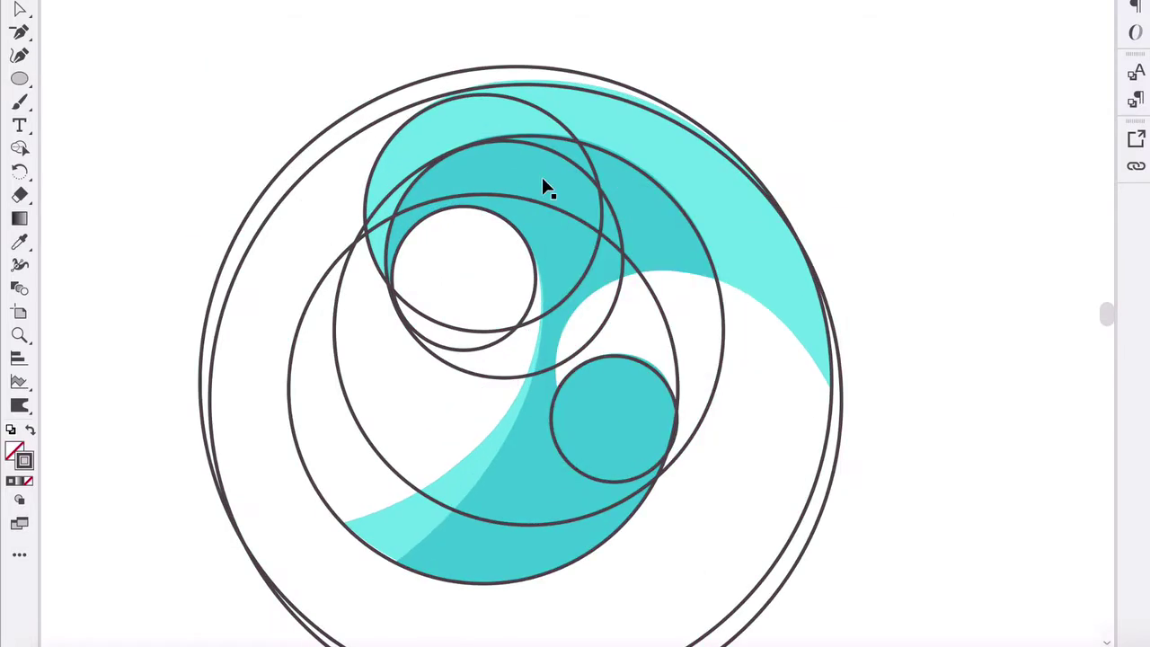
pyautogui.click(411, 228)
pyautogui.keyDown('shift'); pyautogui.click(392, 225); pyautogui.keyUp('shift')
pyautogui.keyDown('shift'); pyautogui.click(366, 222); pyautogui.keyUp('shift')
pyautogui.keyDown('shift'); pyautogui.click(381, 222); pyautogui.keyUp('shift')
pyautogui.doubleClick(23, 455)
pyautogui.click(870, 331)
pyautogui.click(1107, 339)
# Give the selected construction circles a dashed stroke with 2 pt dashes.
pyautogui.click(935, 306)
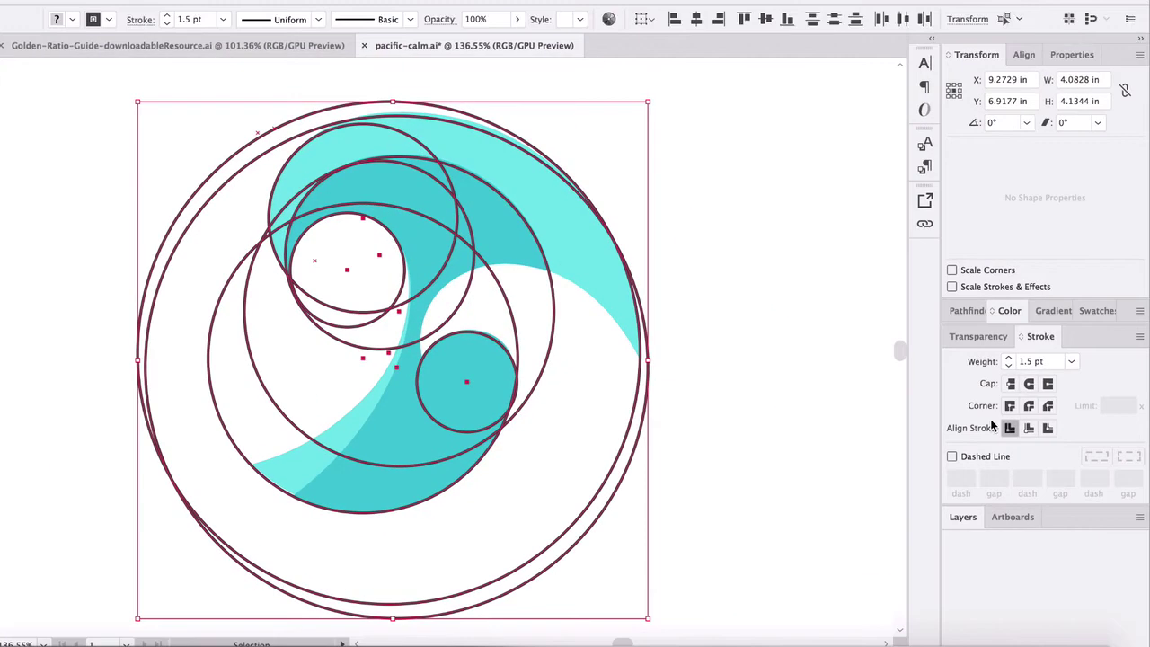
pyautogui.click(713, 342)
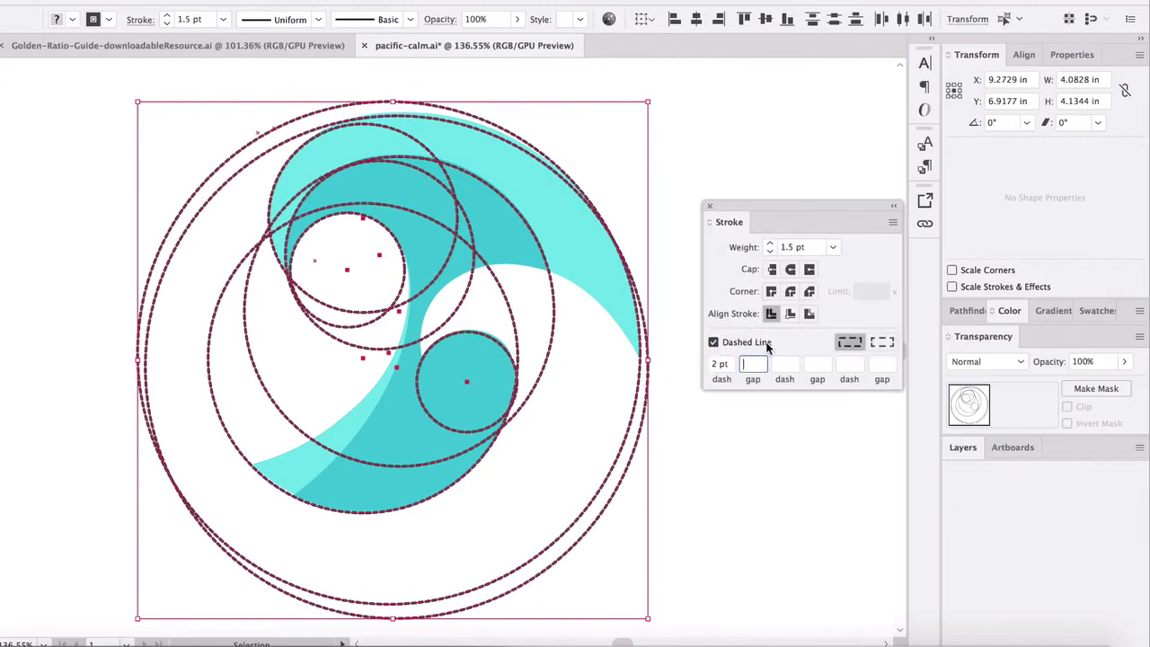
pyautogui.click(1102, 384)
pyautogui.click(635, 415)
# Scale down the plain wave mark beside the construction-circle diagram.
pyautogui.scroll(5, 503, 340)
pyautogui.click(526, 428)
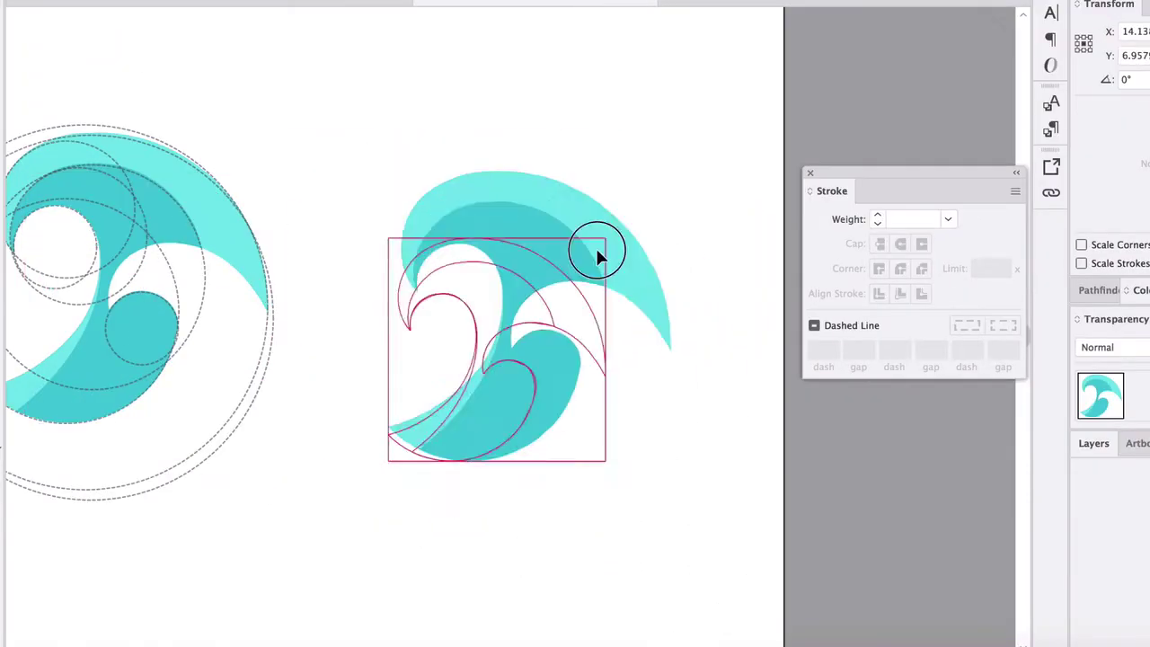
pyautogui.moveTo(598, 249); pyautogui.dragTo(533, 351)
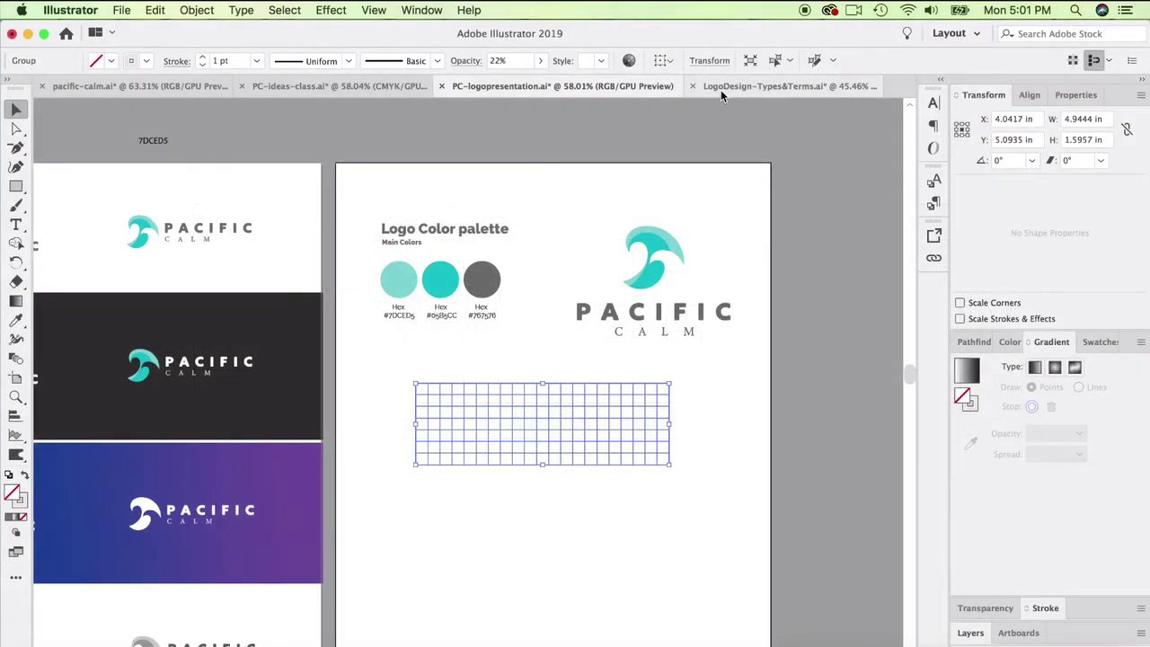
# Check the Grid Spacing example in the LogoDesign-Types&Terms document, return to PC-logopresentation and enlarge the grid to about 5.54 in wide.
pyautogui.click(721, 87)
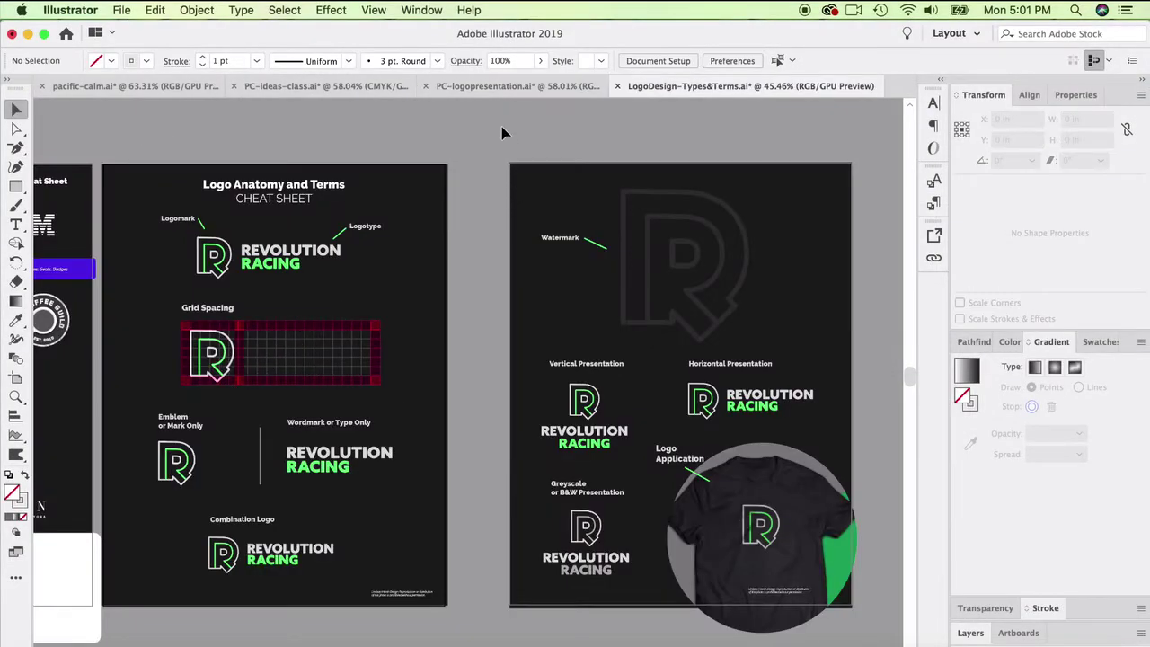
pyautogui.click(328, 87)
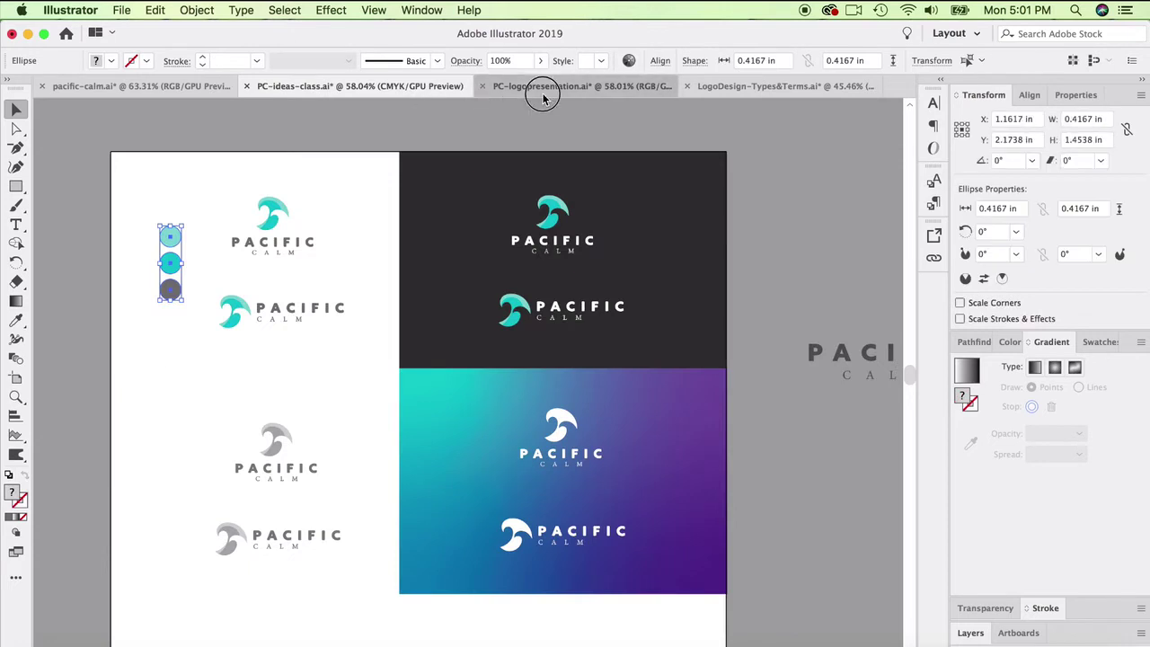
pyautogui.click(542, 93)
pyautogui.moveTo(662, 381); pyautogui.dragTo(672, 402)
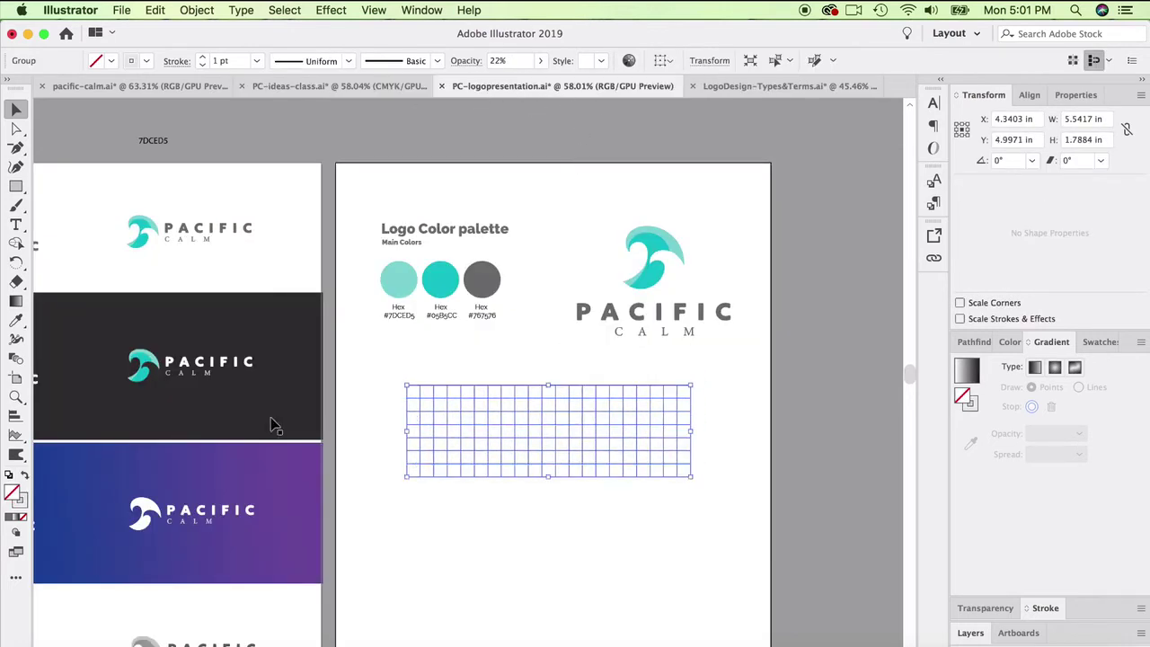
# Recolour the grid lines below the palette light grey.
pyautogui.doubleClick(14, 493)
pyautogui.moveTo(470, 380); pyautogui.dragTo(458, 389)
pyautogui.click(838, 351)
pyautogui.click(745, 401)
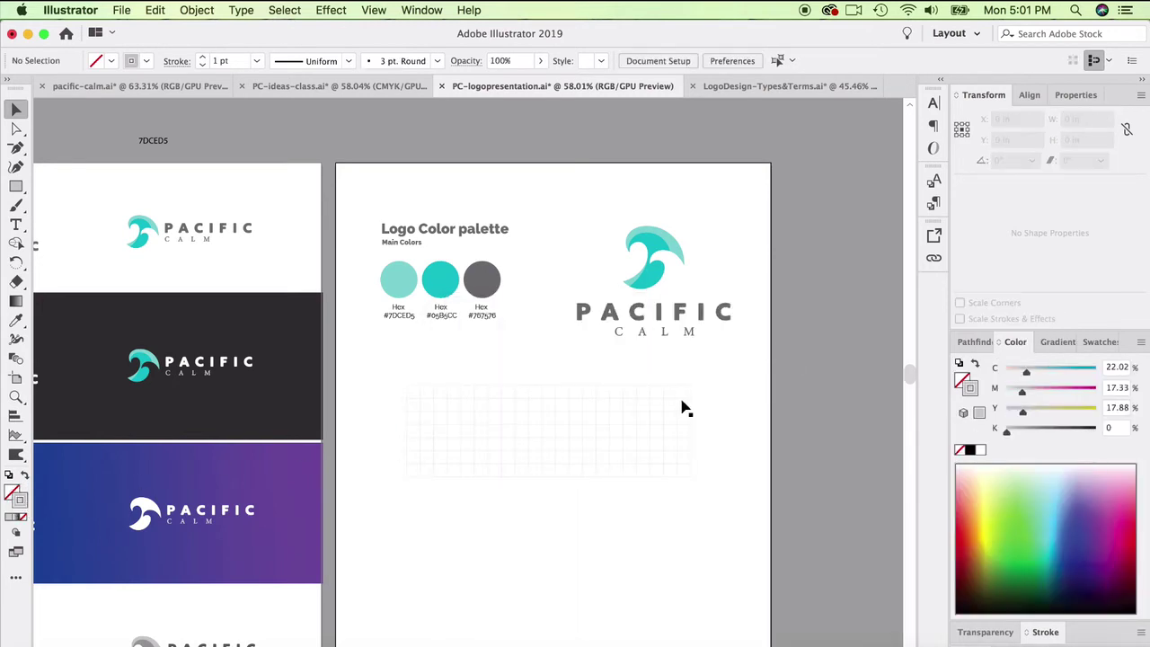
# Copy the horizontal Pacific Calm logo from the white panel and place the copy over the grid.
pyautogui.scroll(-1, 680, 405)
pyautogui.moveTo(112, 202); pyautogui.dragTo(277, 264)
pyautogui.press('super+c')
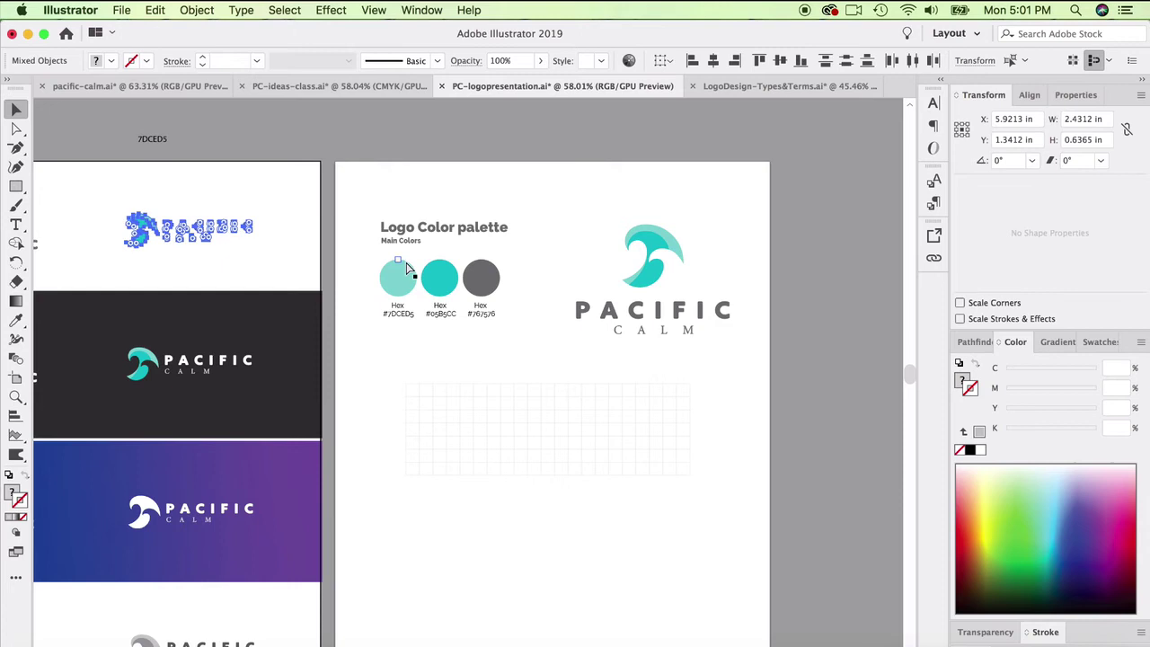
pyautogui.press('super+v')
pyautogui.moveTo(502, 368); pyautogui.dragTo(569, 418)
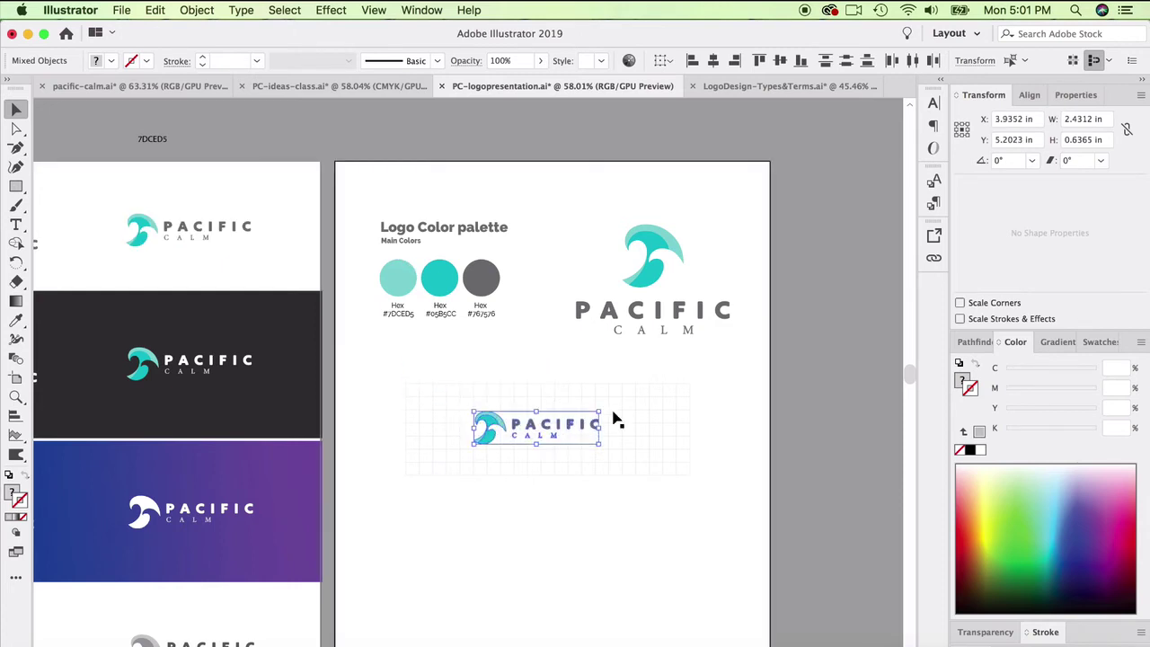
# Scale the grid down around the horizontal logo to about 0.97 in tall and position it over the logo.
pyautogui.click(638, 414)
pyautogui.click(642, 410)
pyautogui.scroll(3, 641, 410)
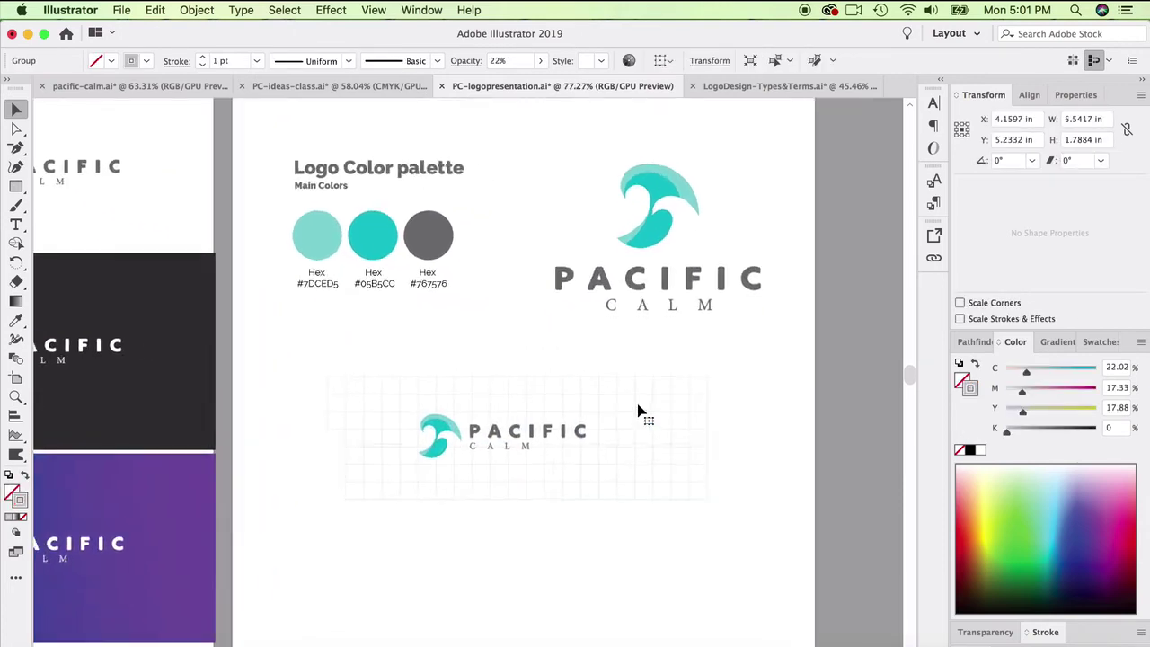
pyautogui.moveTo(707, 378); pyautogui.dragTo(598, 403)
pyautogui.scroll(5, 566, 458)
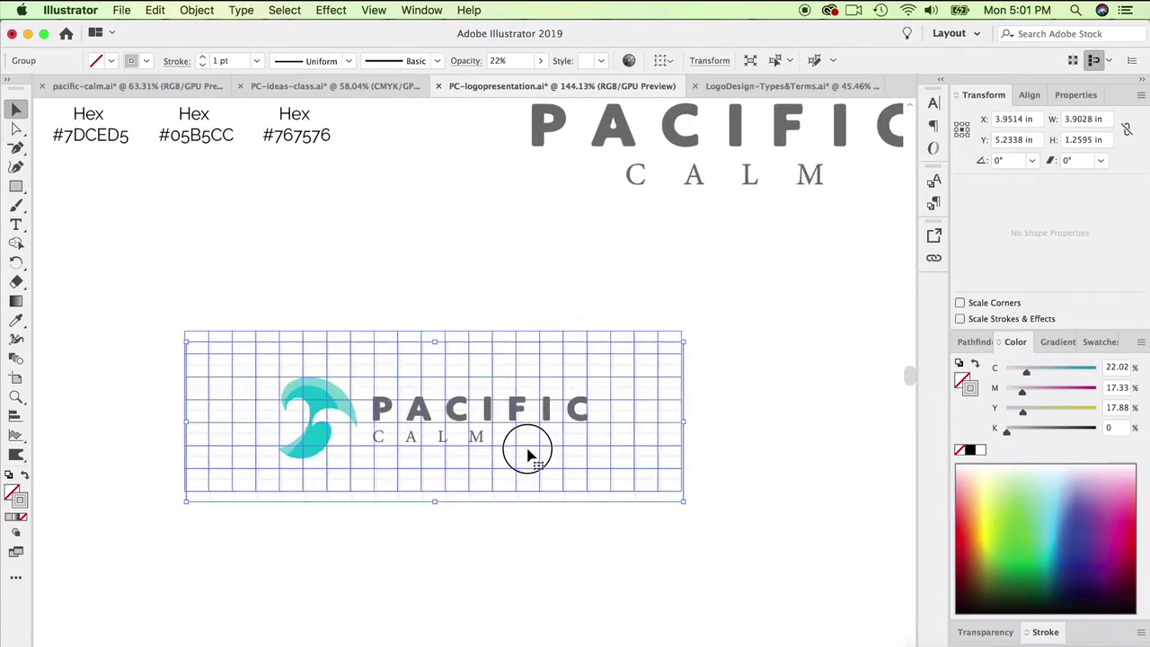
pyautogui.moveTo(683, 332); pyautogui.dragTo(710, 322)
pyautogui.click(689, 348)
pyautogui.click(589, 376)
pyautogui.moveTo(586, 378); pyautogui.dragTo(583, 380)
pyautogui.moveTo(701, 331); pyautogui.dragTo(618, 316)
pyautogui.click(582, 452)
# Duplicate the grid edge to edge to make it 6 in wide and send it behind the logo.
pyautogui.click(533, 355)
pyautogui.moveTo(392, 323); pyautogui.dragTo(686, 361)
pyautogui.moveTo(548, 339); pyautogui.dragTo(625, 374)
pyautogui.rightClick(627, 375)
pyautogui.moveTo(688, 527)
pyautogui.click(831, 572)
pyautogui.click(629, 309)
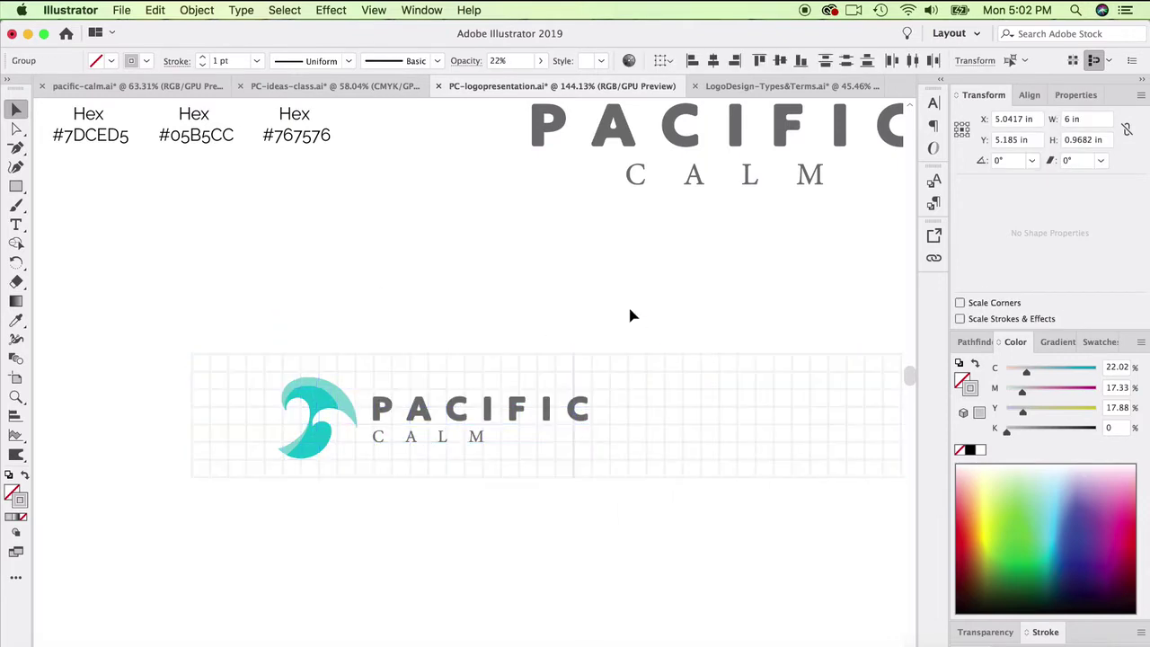
# Ungroup the duplicated grid and delete its surplus columns past the end of the wordmark.
pyautogui.hscroll(3, 565, 351)
pyautogui.rightClick(548, 357)
pyautogui.click(582, 498)
pyautogui.moveTo(539, 323); pyautogui.dragTo(842, 490)
pyautogui.press('Delete')
pyautogui.hscroll(-4, 537, 416)
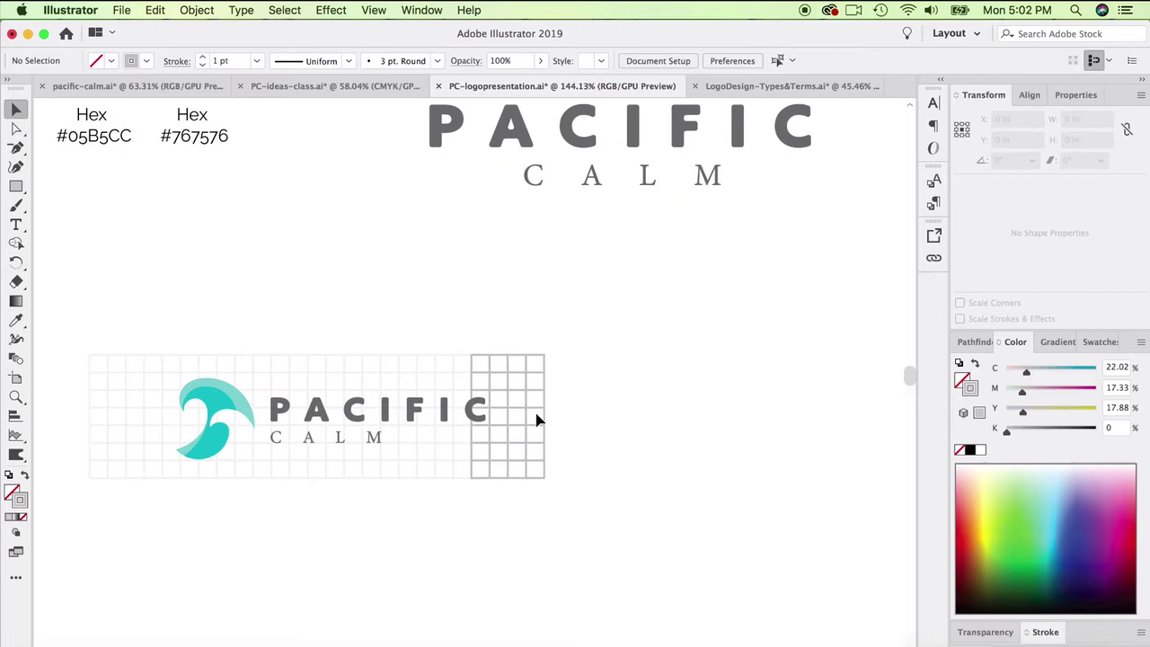
# Ungroup the rest of the grid so all its lines have the same opacity.
pyautogui.click(337, 434)
pyautogui.click(1045, 631)
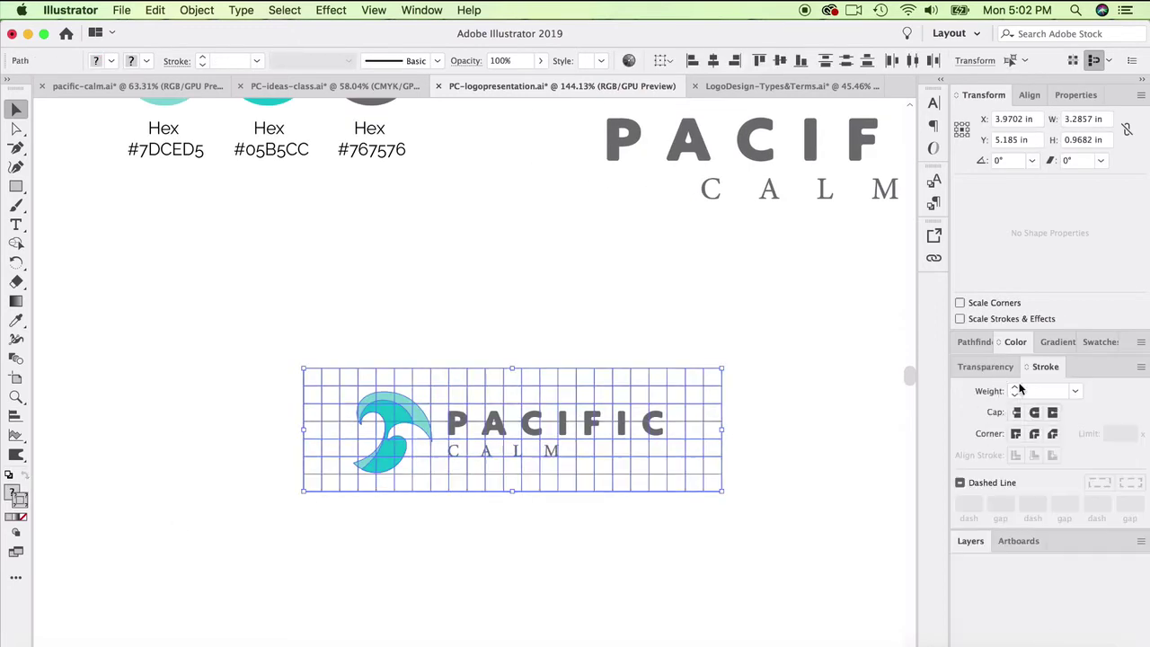
pyautogui.click(988, 366)
pyautogui.click(134, 210)
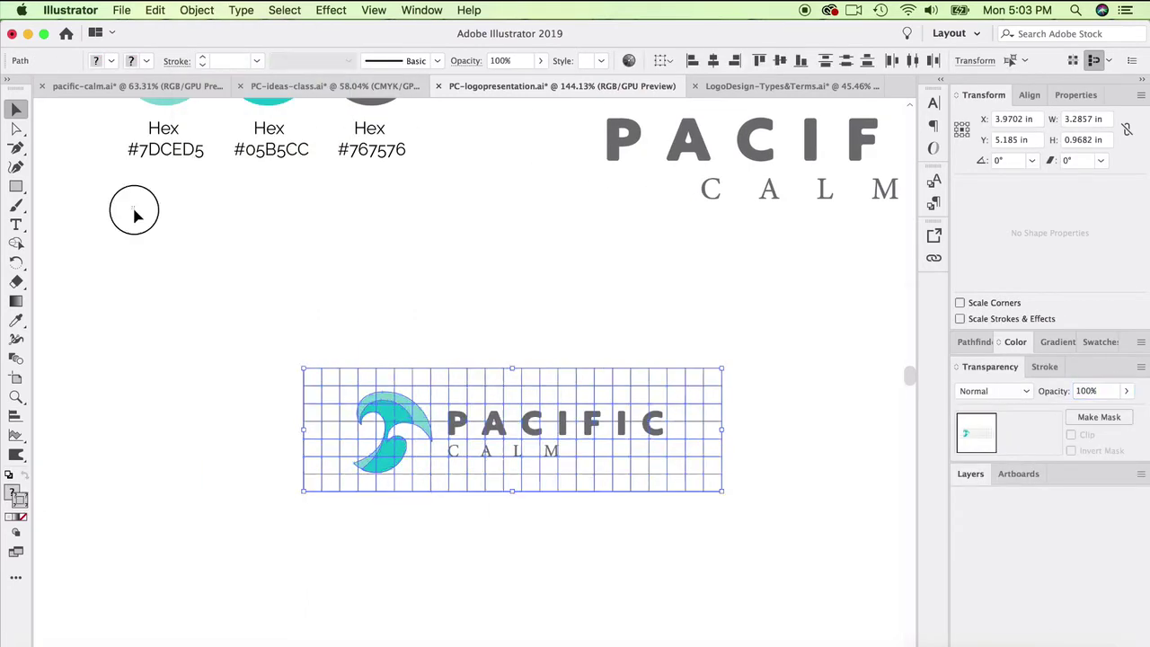
pyautogui.moveTo(260, 323); pyautogui.dragTo(721, 493)
pyautogui.rightClick(458, 454)
pyautogui.rightClick(537, 413)
pyautogui.click(570, 464)
pyautogui.click(565, 423)
pyautogui.click(664, 429)
# Enlarge the grid slightly and scale the Pacific Calm wordmark up a little to line up with the grid lines.
pyautogui.click(303, 370)
pyautogui.moveTo(305, 369); pyautogui.dragTo(300, 367)
pyautogui.scroll(3, 428, 419)
pyautogui.click(467, 455)
pyautogui.moveTo(719, 405); pyautogui.dragTo(724, 402)
pyautogui.click(606, 301)
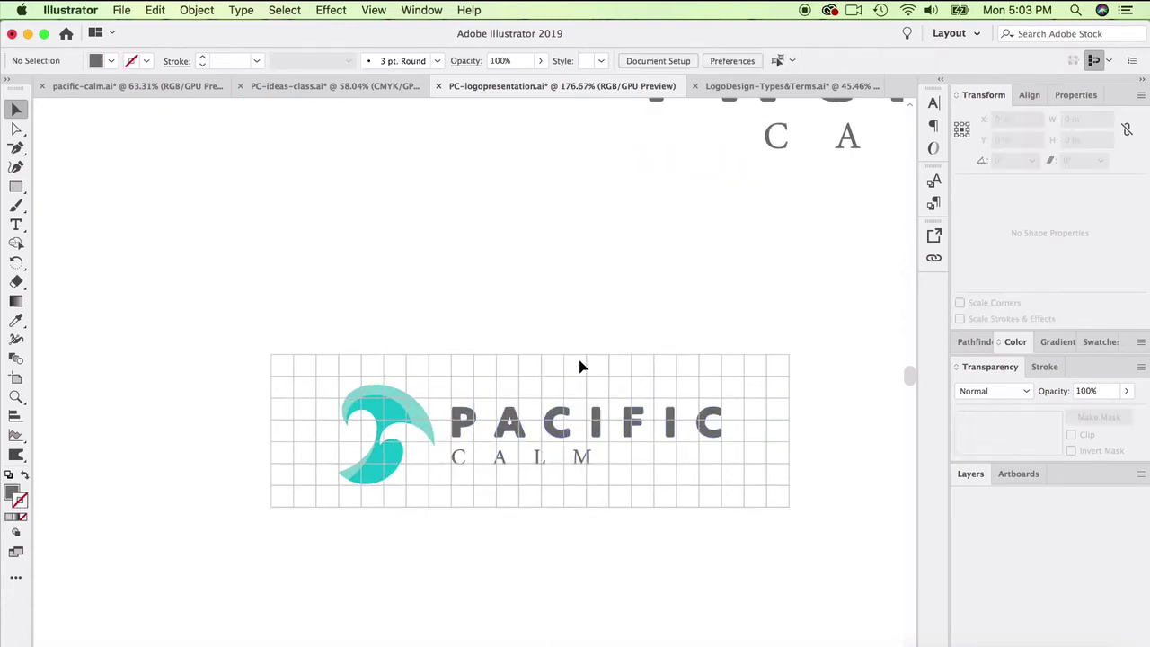
# Fade the grid lines and cover the column between wave mark and wordmark with a teal rectangle at 38% opacity.
pyautogui.click(580, 356)
pyautogui.click(992, 366)
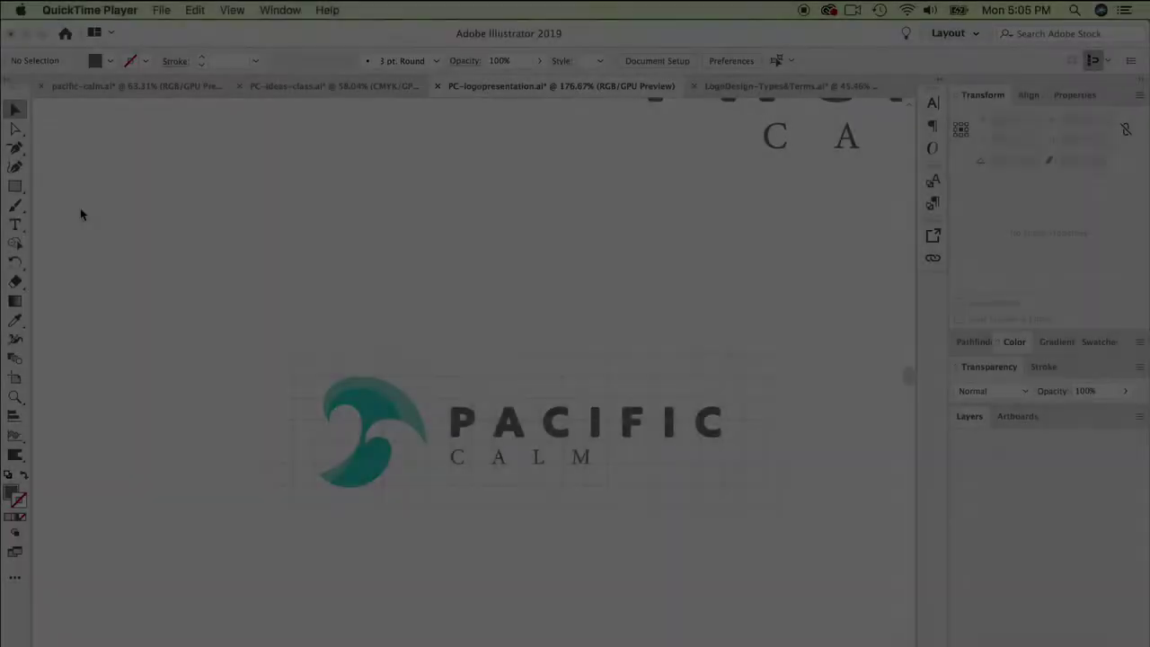
pyautogui.moveTo(428, 353); pyautogui.dragTo(452, 505)
pyautogui.click(1126, 391)
pyautogui.moveTo(1130, 412); pyautogui.dragTo(1082, 412)
# Cover the grid's top row with a translucent teal bar and copy the bar onto the bottom row.
pyautogui.press('m')
pyautogui.moveTo(270, 353)
pyautogui.mouseDown()
pyautogui.moveTo(672, 395)
pyautogui.moveTo(788, 377)
pyautogui.mouseUp()
pyautogui.press('v')
pyautogui.moveTo(413, 366); pyautogui.dragTo(414, 497)
# Copy the vertical teal bar to both sides of the logo, just before the wave mark and right after the wordmark.
pyautogui.moveTo(433, 390); pyautogui.dragTo(275, 392)
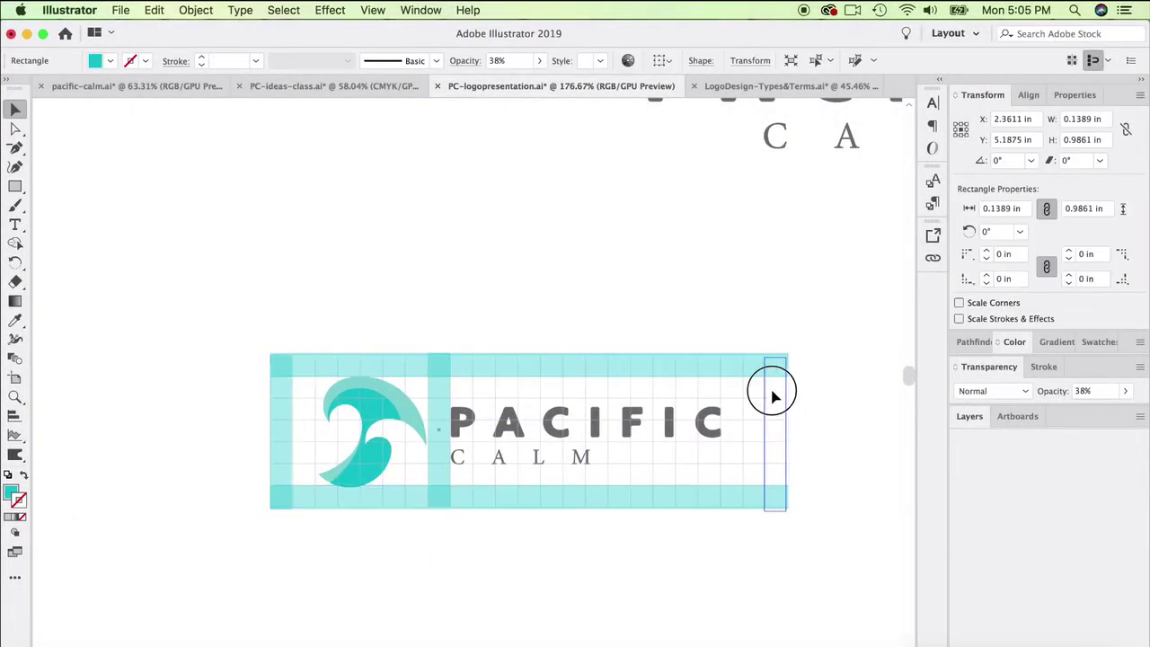
pyautogui.moveTo(750, 404); pyautogui.dragTo(718, 404)
pyautogui.moveTo(281, 431); pyautogui.dragTo(305, 432)
pyautogui.press('p')
pyautogui.press('a')
pyautogui.click(105, 147)
pyautogui.click(308, 431)
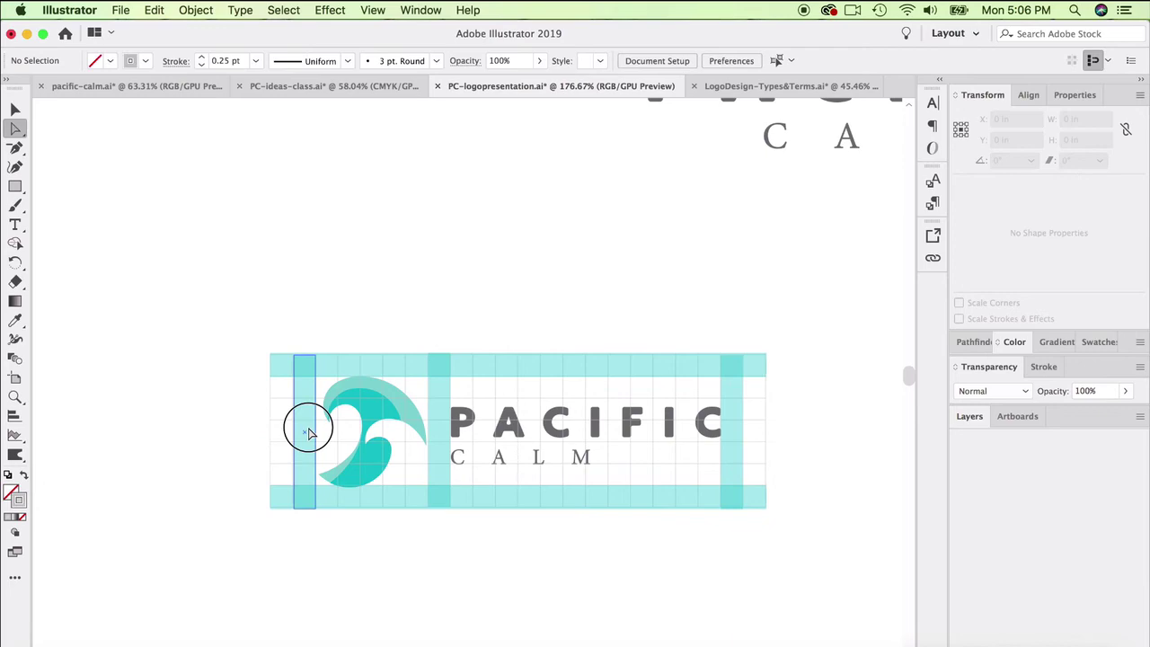
# Add paler teal bars filling the grid rows directly above and below the Pacific Calm wordmark.
pyautogui.press('m')
pyautogui.moveTo(451, 398); pyautogui.dragTo(720, 354)
pyautogui.click(1126, 391)
pyautogui.moveTo(667, 390); pyautogui.dragTo(668, 499)
pyautogui.moveTo(1089, 411); pyautogui.dragTo(1066, 411)
# Shorten the two long teal bars to end at the outer vertical bars and delete the grid lines beyond them.
pyautogui.moveTo(271, 431); pyautogui.dragTo(294, 431)
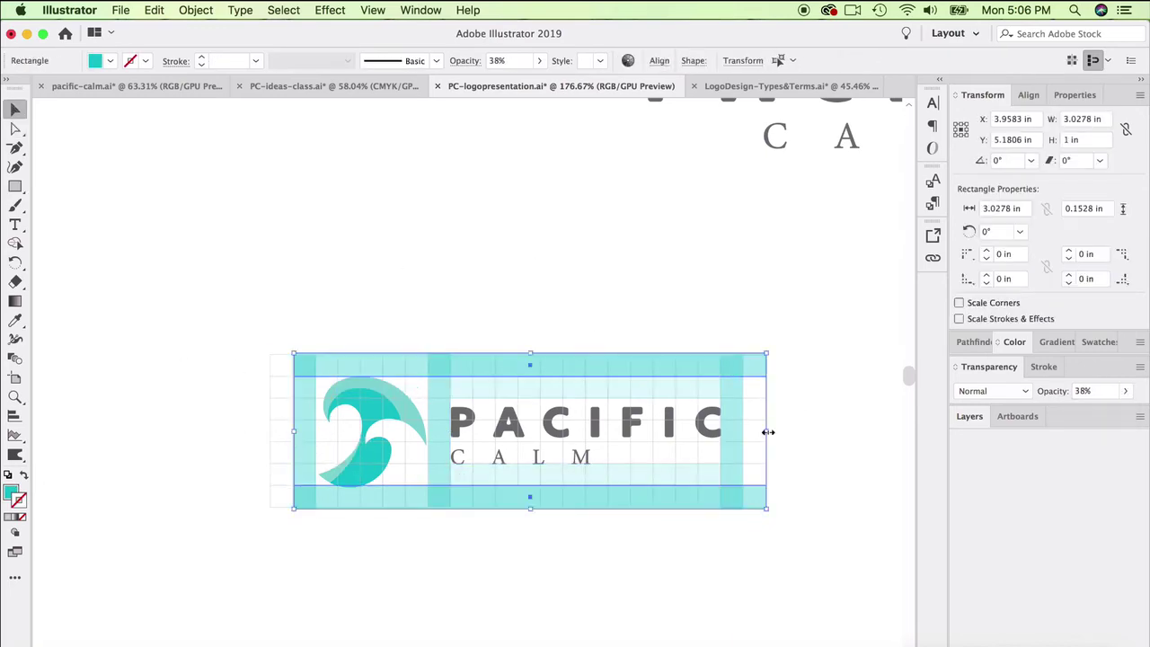
pyautogui.moveTo(766, 431); pyautogui.dragTo(743, 431)
pyautogui.press('a')
pyautogui.press('Delete')
pyautogui.press('v')
# Copy the Main Colors heading to above the logo grid and retitle it Grid System.
pyautogui.click(541, 536)
pyautogui.scroll(-5, 278, 399)
pyautogui.moveTo(284, 114); pyautogui.dragTo(285, 347)
pyautogui.doubleClick(285, 347)
pyautogui.press('super+a')
# Copy the dashed construction-circle wave from pacific-calm.ai to beneath the stacked logo, matching the palette teals and thinning its stroke.
pyautogui.click(335, 88)
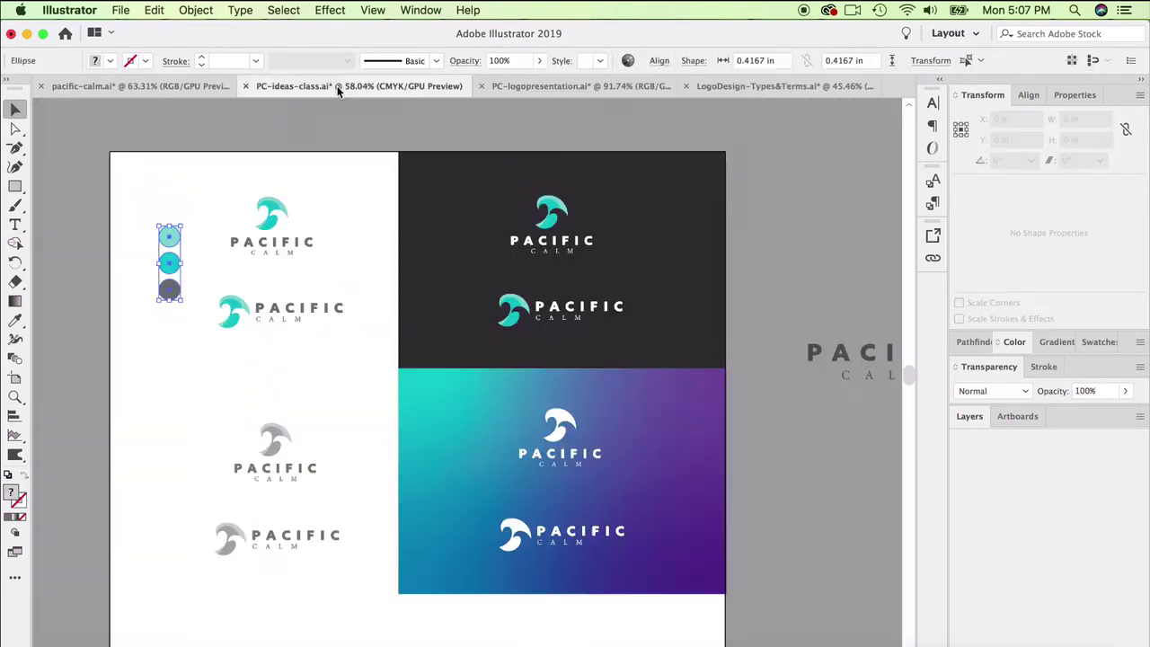
pyautogui.click(144, 87)
pyautogui.click(539, 87)
pyautogui.press('super+v')
pyautogui.press('i')
pyautogui.click(688, 111)
pyautogui.press('v')
pyautogui.click(668, 431)
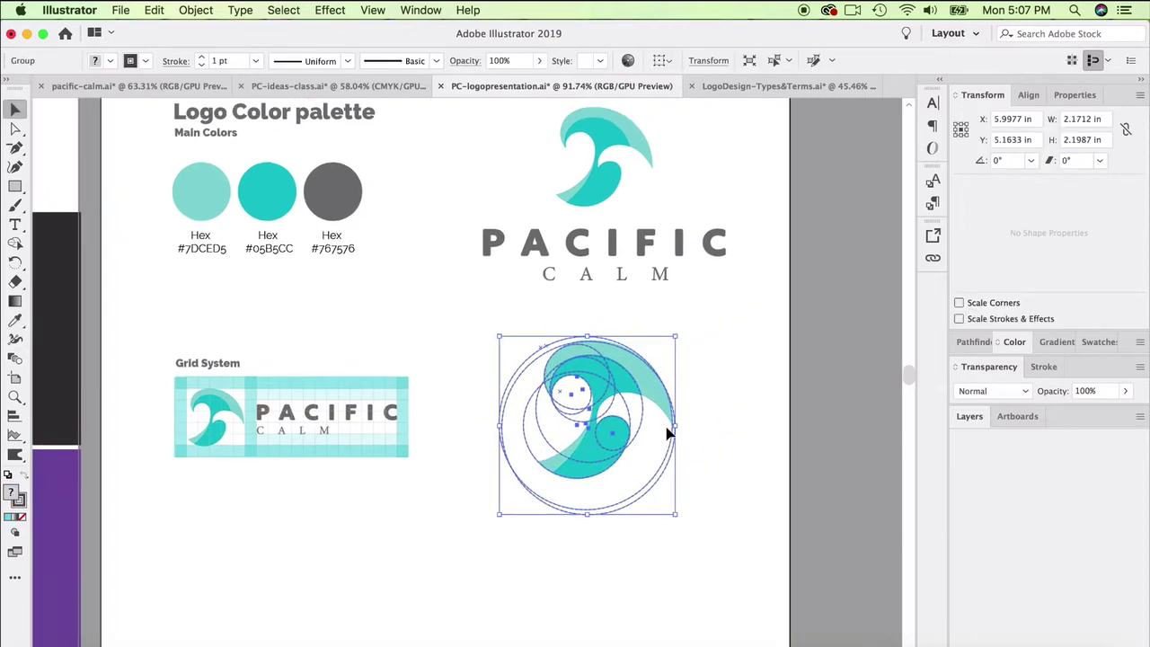
pyautogui.click(1043, 367)
pyautogui.click(1013, 395)
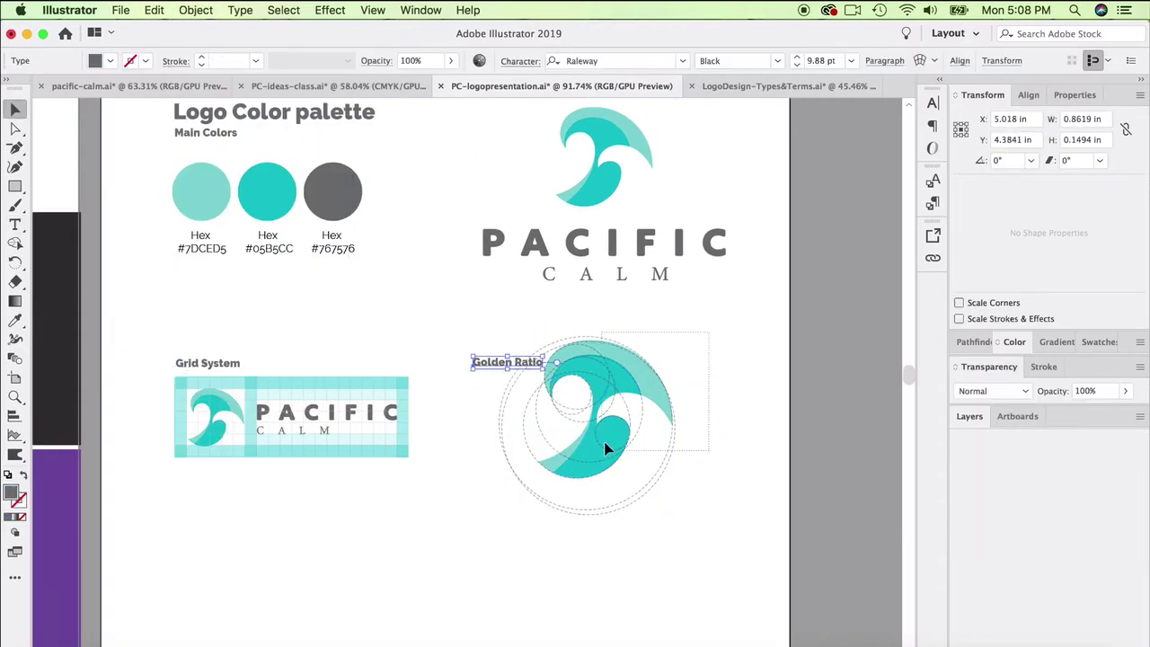
# Title the wave diagram Golden Ratio and copy the thin grey divider line to below both diagrams.
pyautogui.click(449, 454)
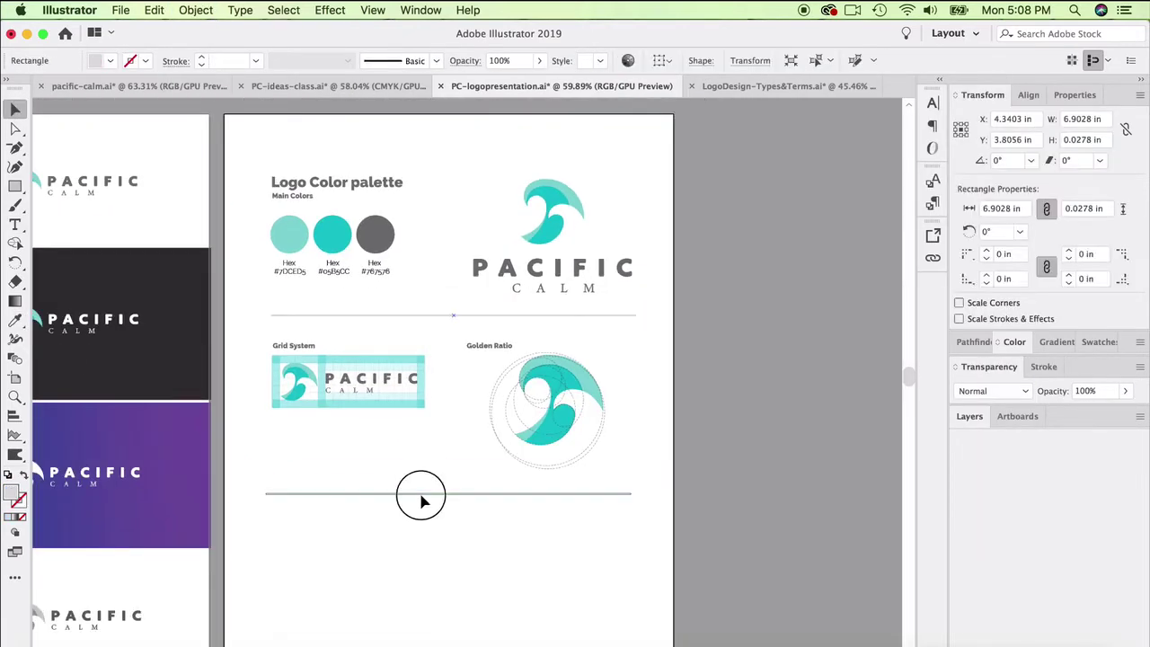
pyautogui.click(588, 321)
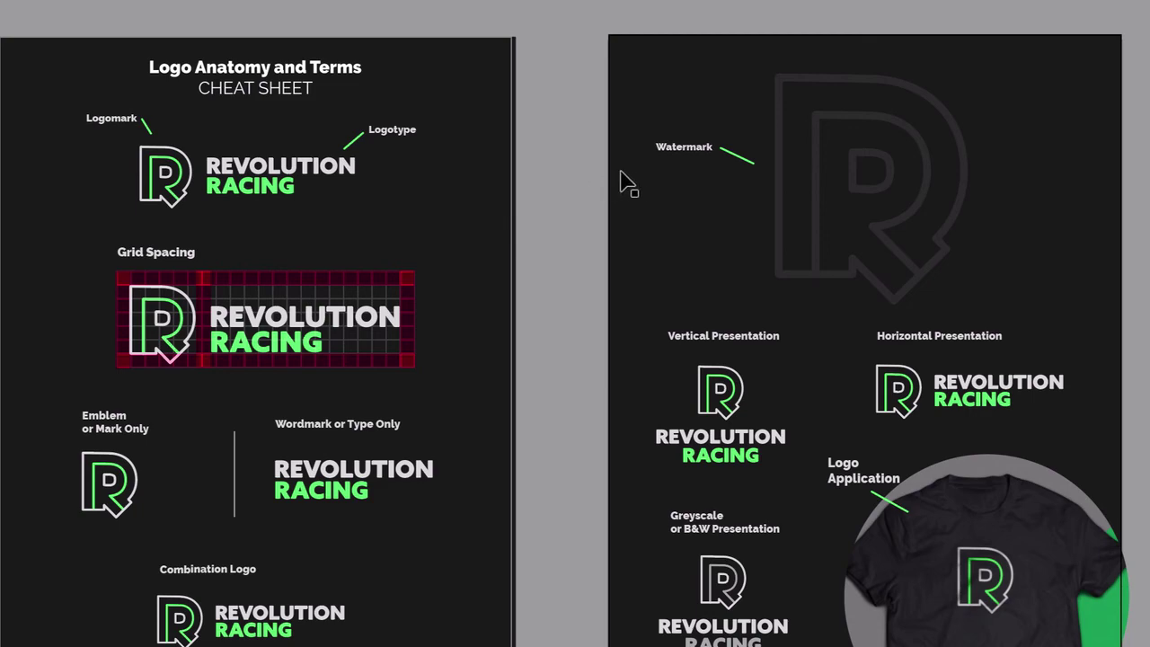
# Review the vertical, horizontal, greyscale and T-shirt logo presentations on the Revolution Racing cheat sheet.
pyautogui.scroll(-3, 891, 566)
pyautogui.hscroll(3, 891, 566)
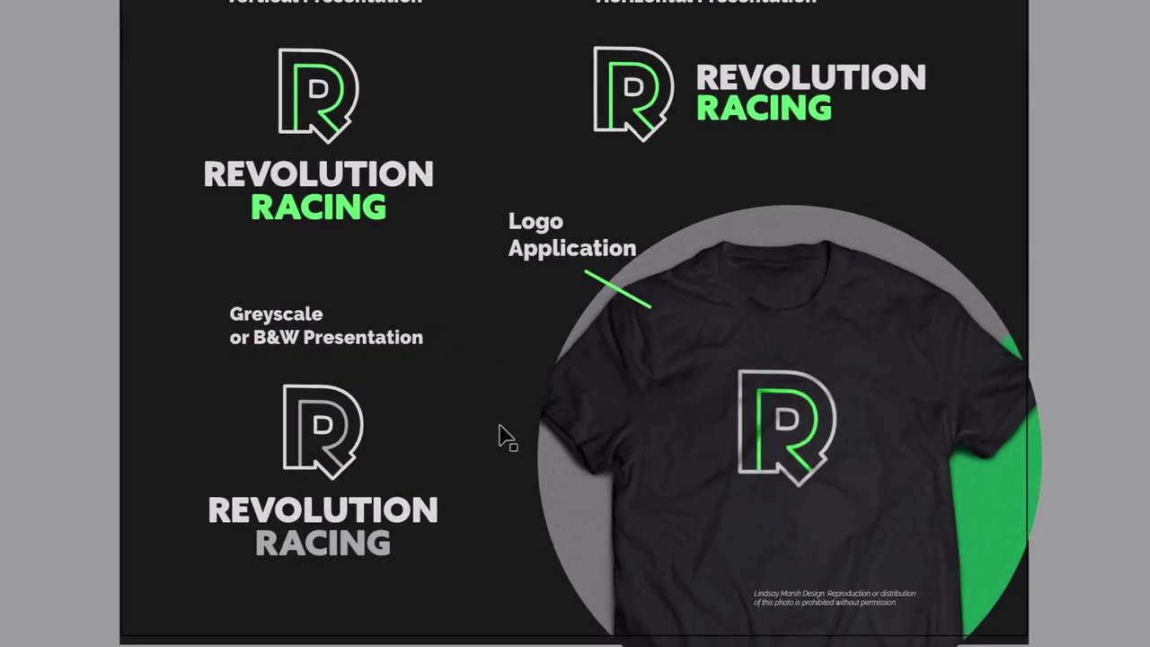
pyautogui.scroll(1, 607, 35)
pyautogui.hscroll(-1, 606, 34)
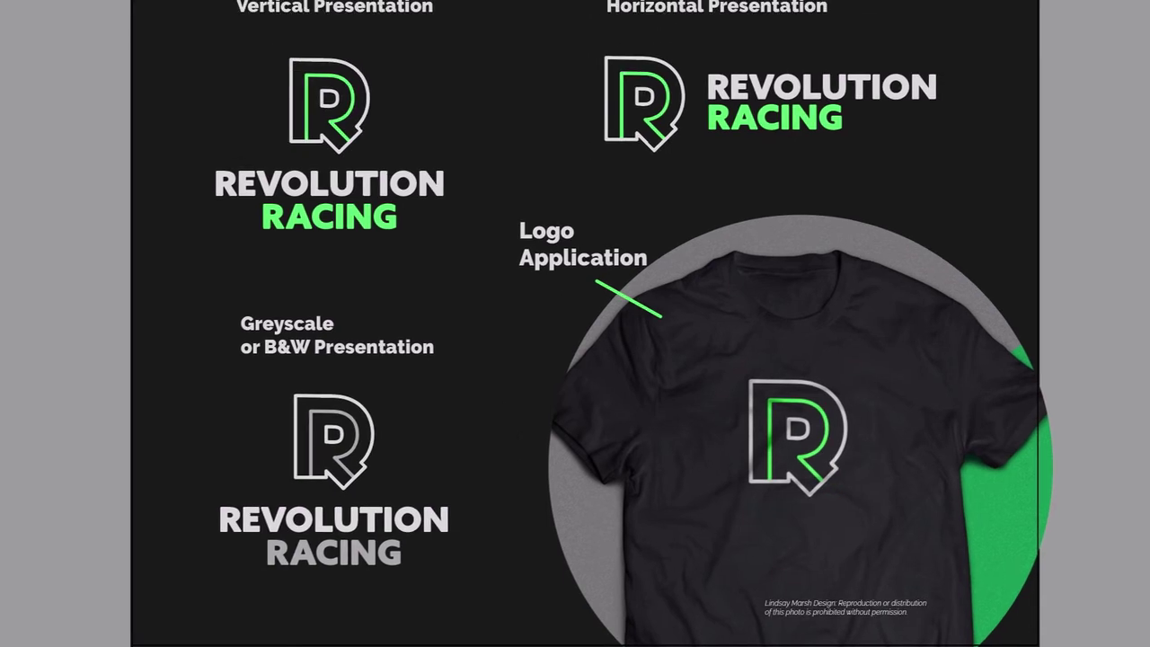
pyautogui.scroll(5, 699, 173)
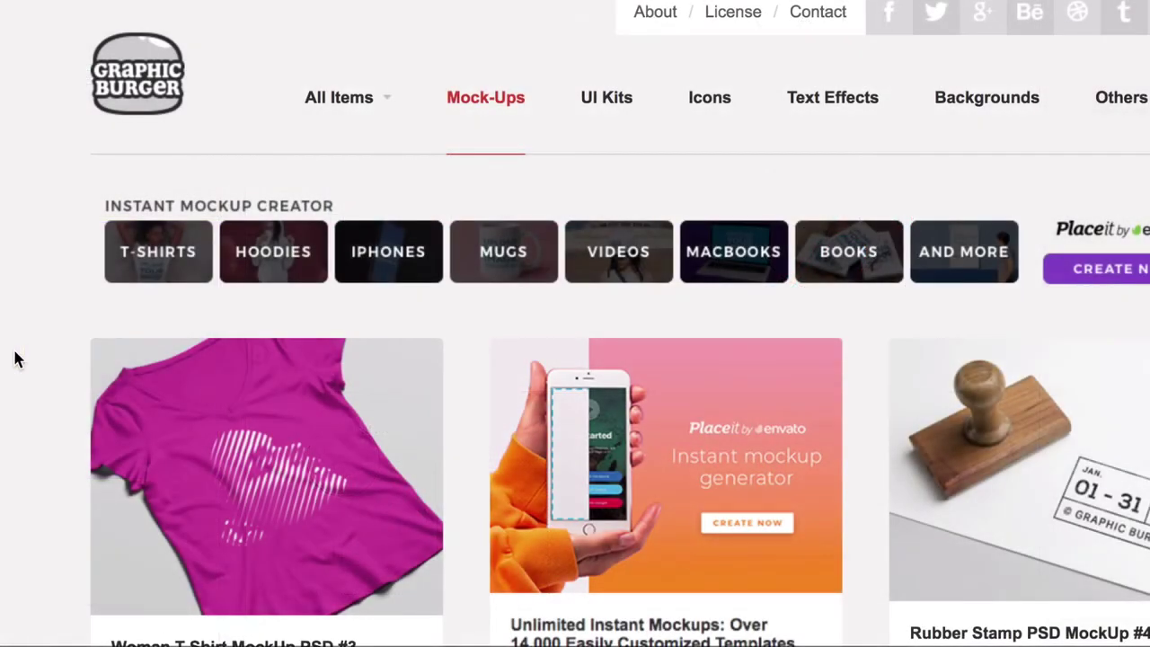
# Switch to the Graphic Burger website and browse its product mock-ups for presenting a logo.
pyautogui.scroll(-8, 16, 360)
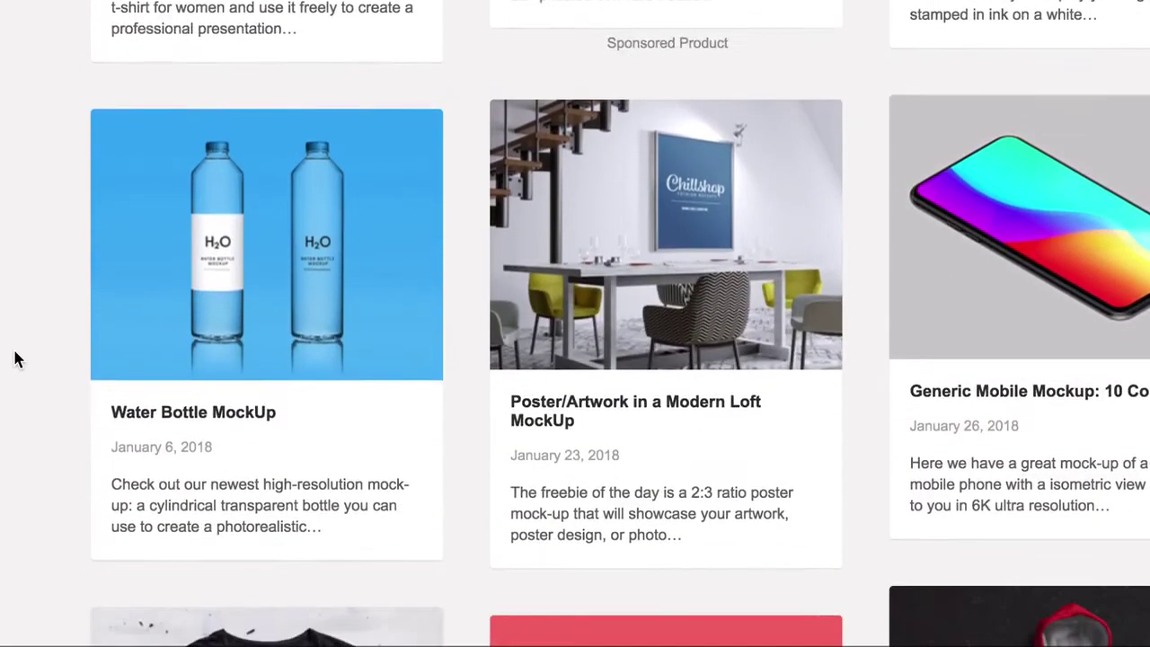
pyautogui.scroll(-5, 15, 359)
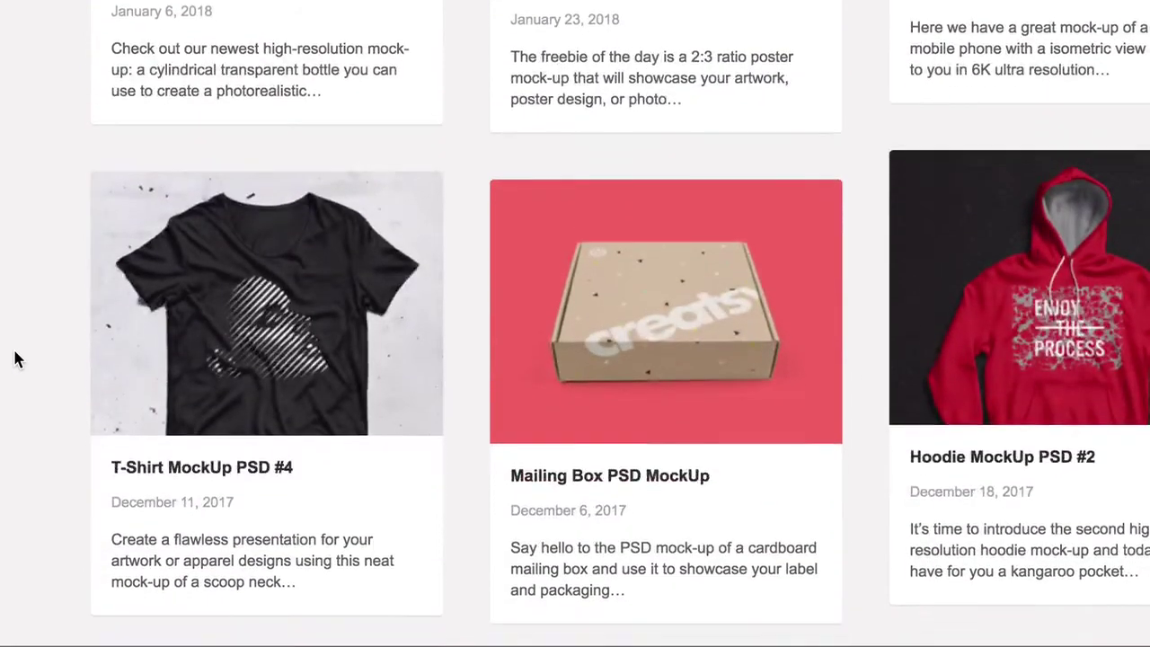
pyautogui.scroll(-6, 15, 359)
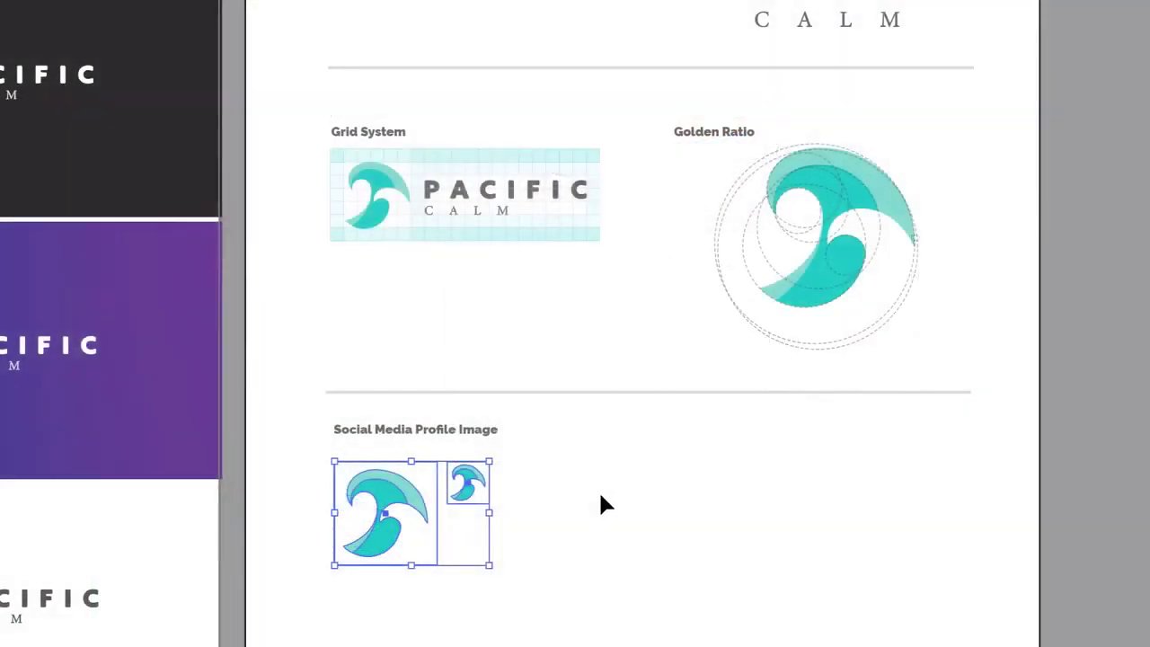
# Deselect the framed wave marks under Social Media Profile Image.
pyautogui.click(589, 485)
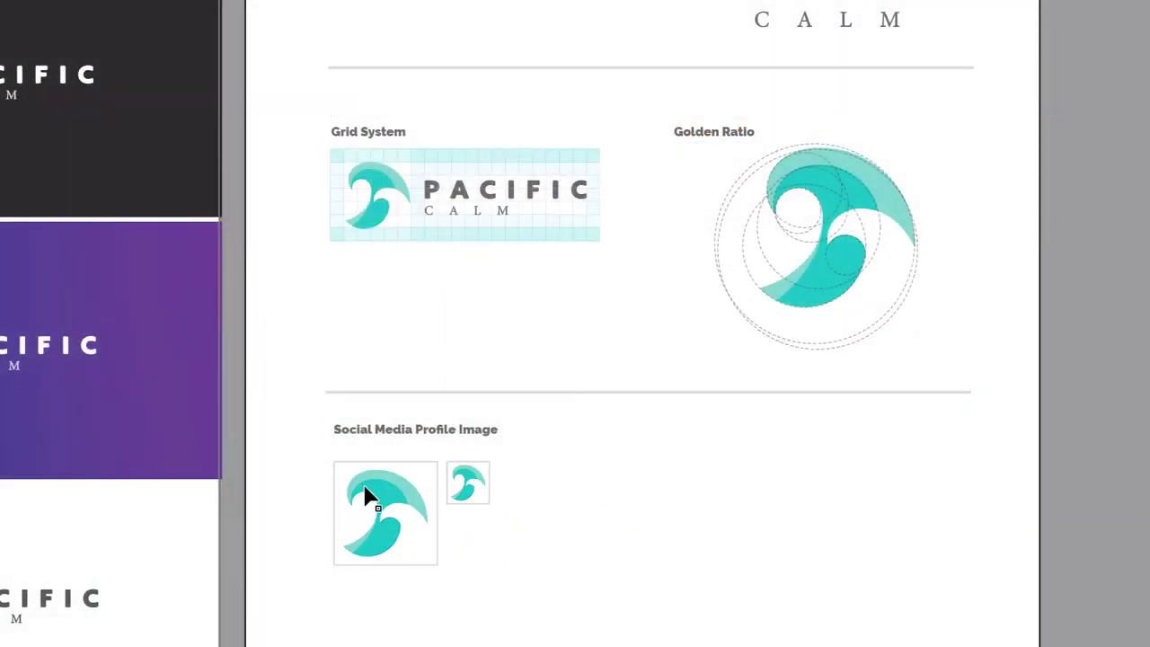
# Copy the greyscale wave mark from the vertical logo in the B&W section.
pyautogui.moveTo(345, 472); pyautogui.dragTo(383, 511)
pyautogui.hscroll(-10, 393, 417)
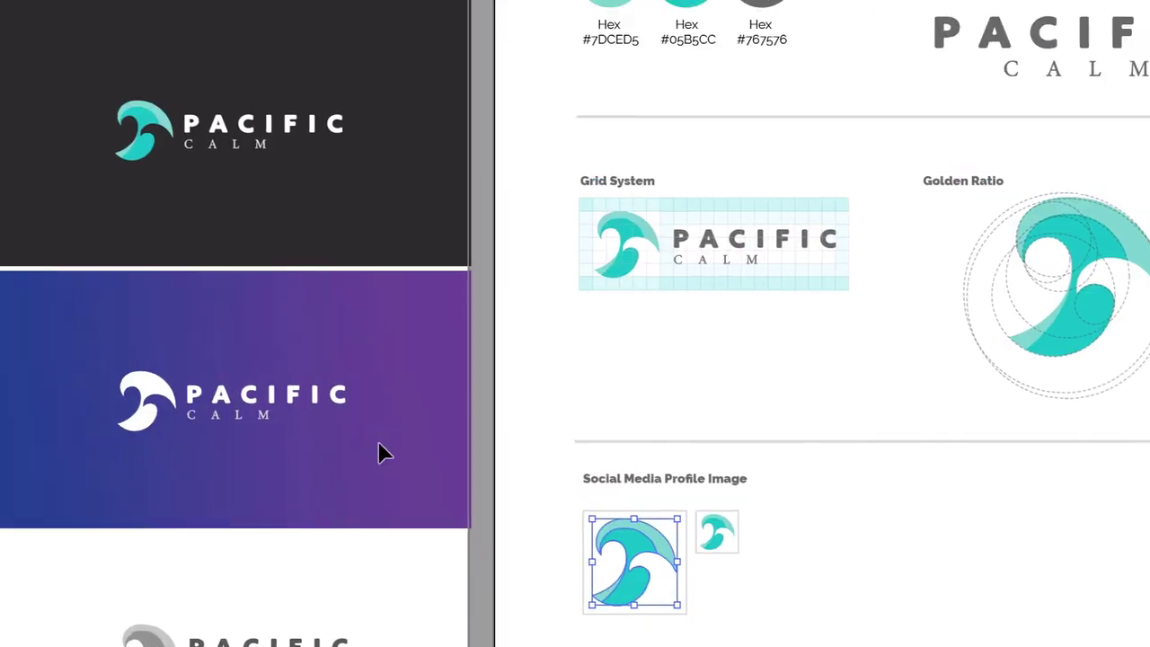
pyautogui.scroll(-3, 287, 568)
pyautogui.moveTo(82, 471); pyautogui.dragTo(182, 533)
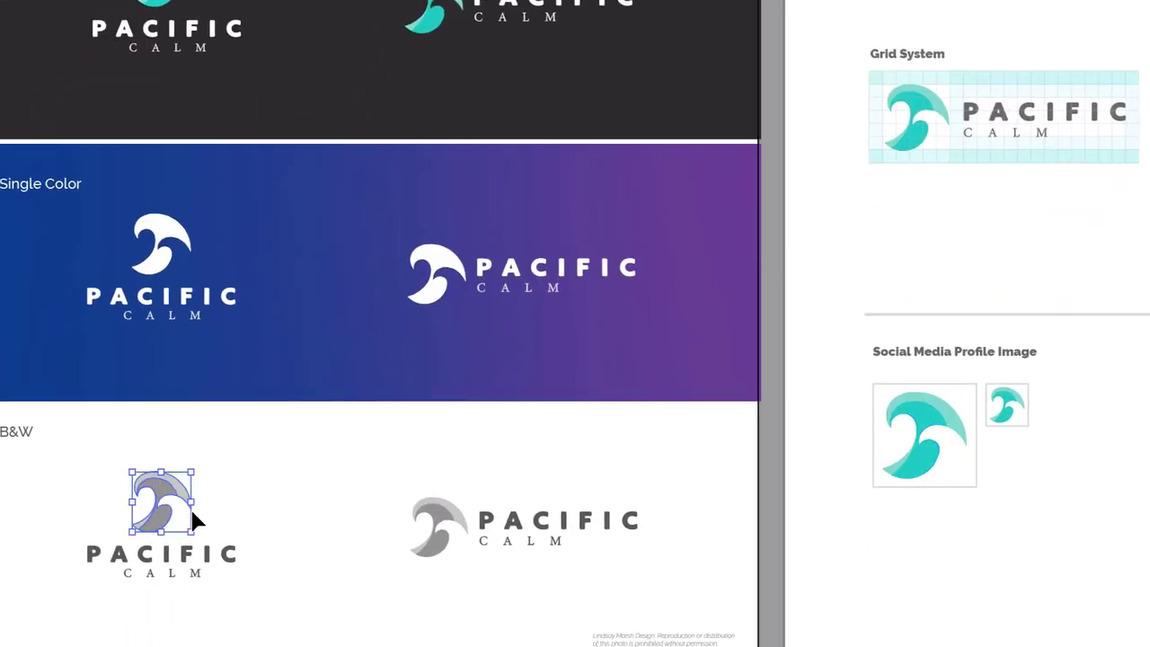
pyautogui.hotkey('ctrl', 'c')
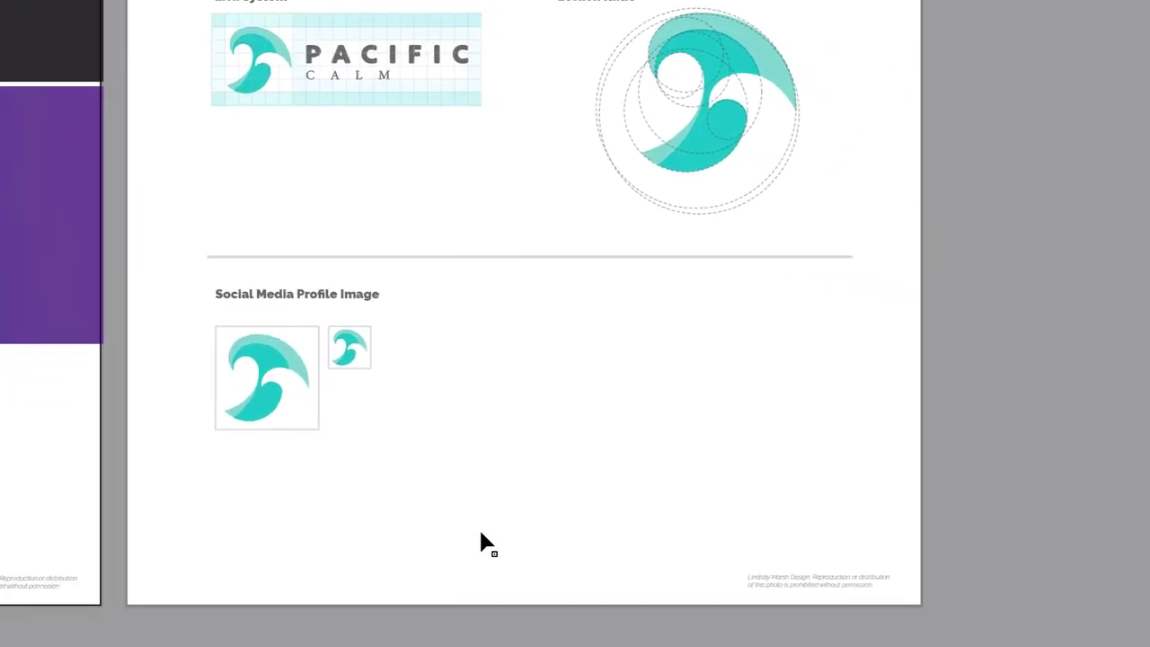
# Paste the grey wave mark beside the social media profile images and enlarge it to fill the empty area below the Golden Ratio diagram.
pyautogui.hotkey('ctrl', 'v')
pyautogui.moveTo(626, 343); pyautogui.dragTo(822, 154)
pyautogui.moveTo(737, 242); pyautogui.dragTo(714, 392)
pyautogui.click(862, 339)
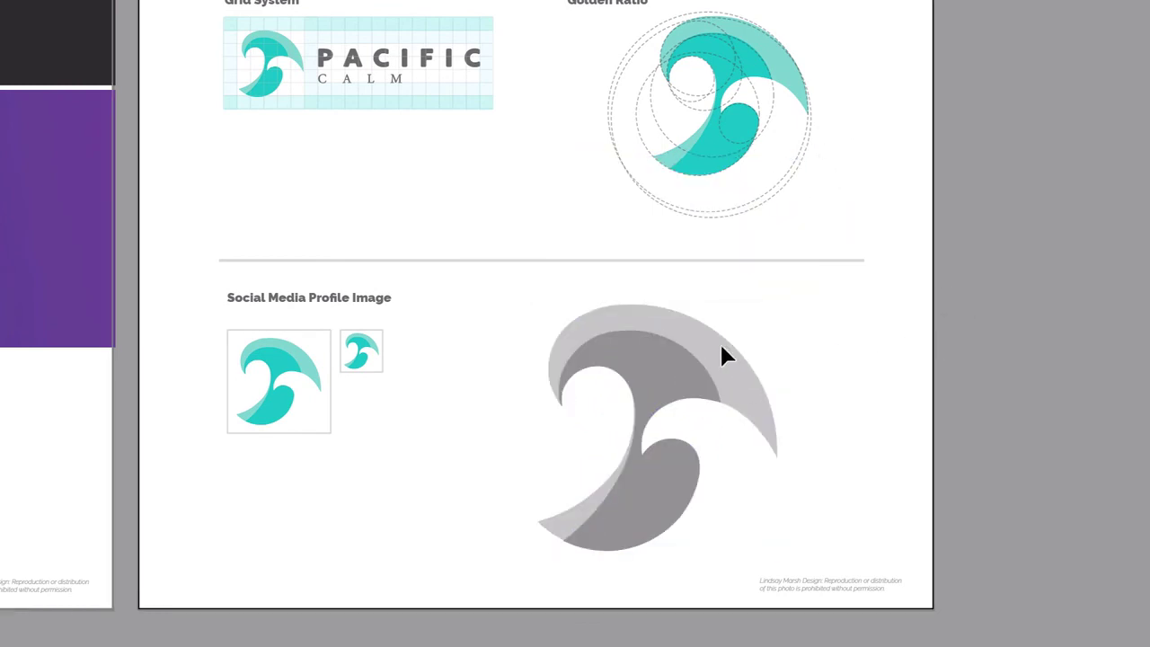
# Lighten the fill of the enlarged mark's outer wave shape to grey EFEFEF.
pyautogui.click(720, 344)
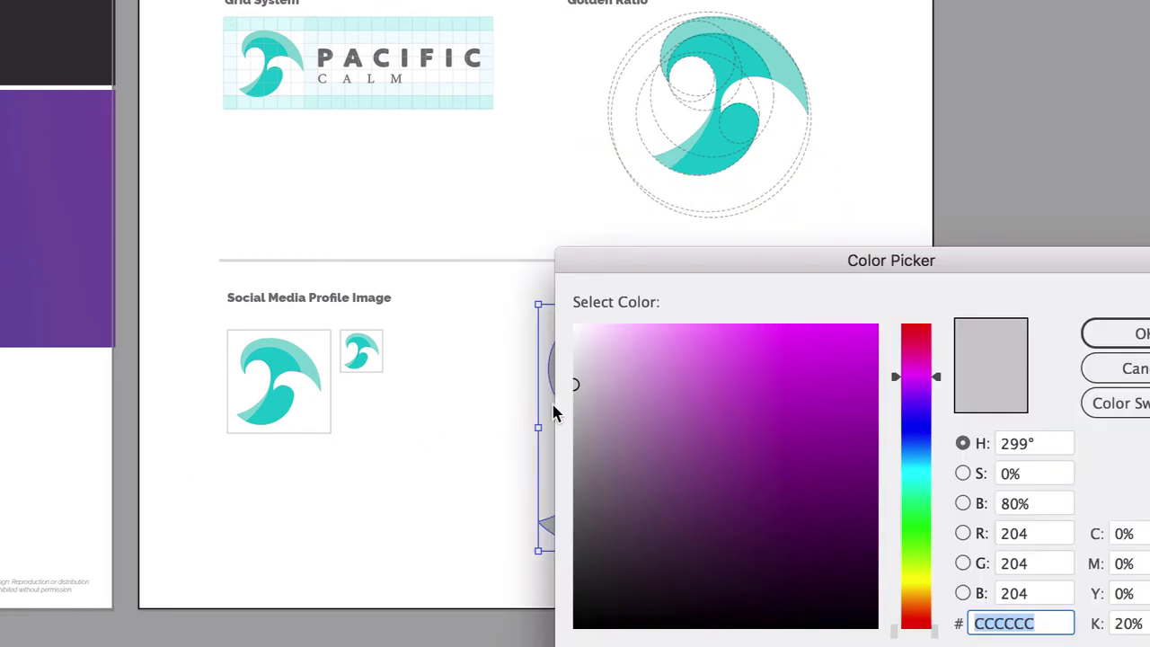
pyautogui.moveTo(584, 355); pyautogui.dragTo(549, 339)
pyautogui.click(1100, 334)
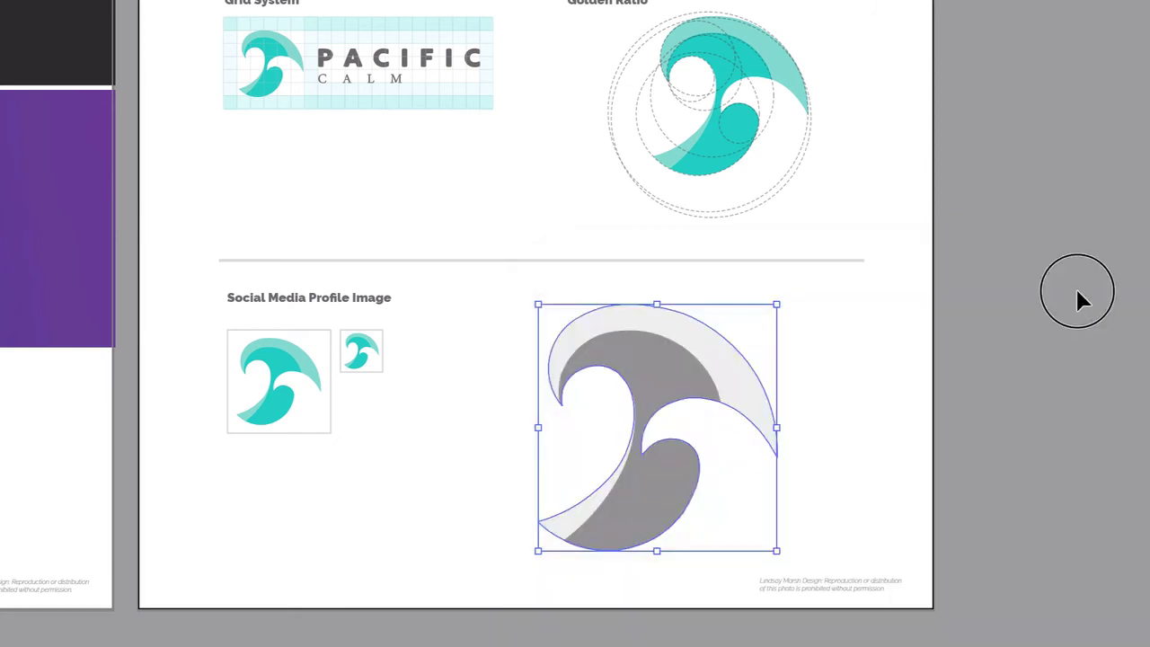
# Lighten the fill of the enlarged mark's inner wave shape to a pale grey slightly darker than the outer shape.
pyautogui.click(682, 380)
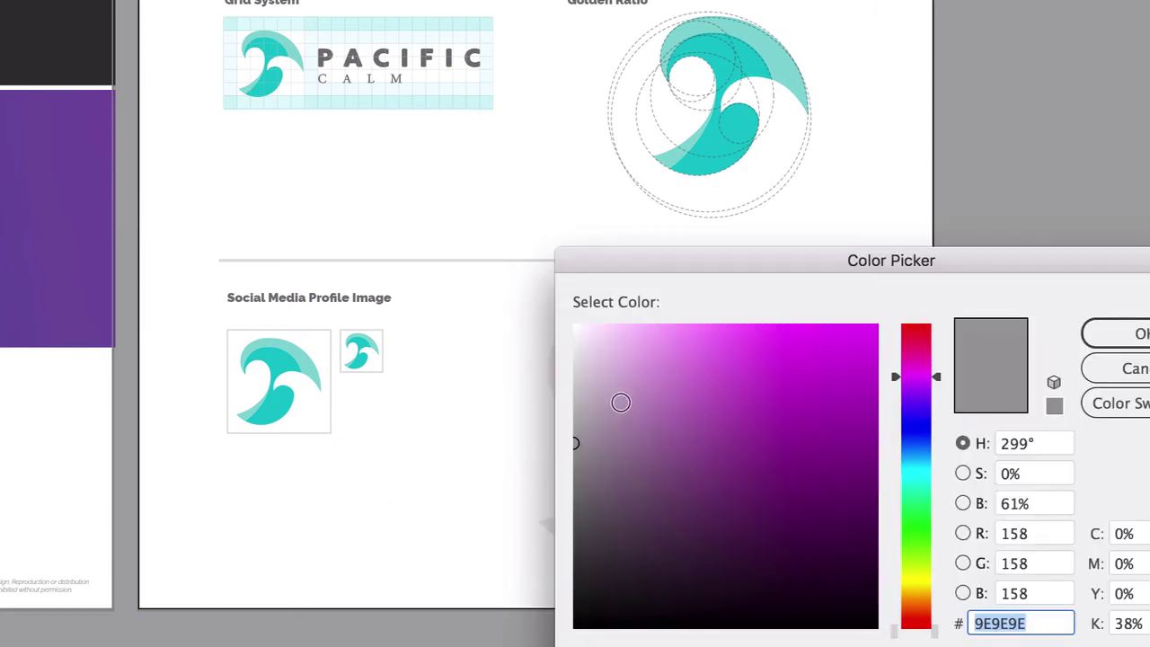
pyautogui.moveTo(606, 389); pyautogui.dragTo(575, 378)
pyautogui.click(1110, 333)
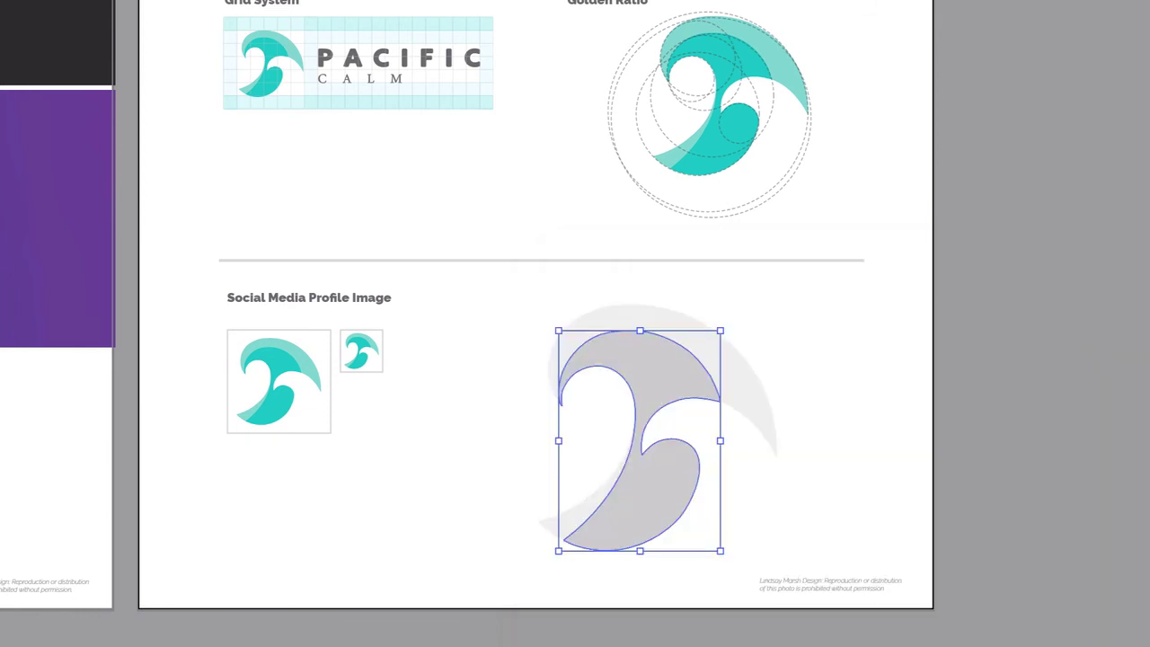
pyautogui.doubleClick(4, 508)
pyautogui.moveTo(590, 356); pyautogui.dragTo(564, 353)
pyautogui.click(1109, 333)
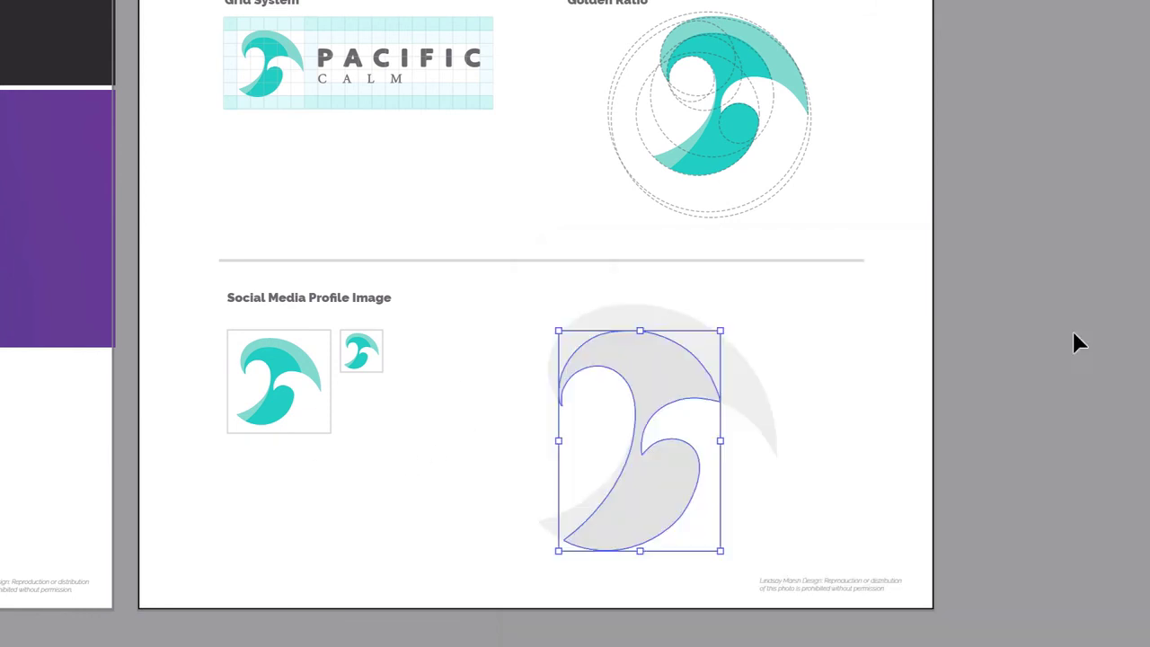
pyautogui.click(1078, 342)
# Set the fill of the enlarged mark's outer wave shape to very pale grey F4F4F4.
pyautogui.click(631, 355)
pyautogui.doubleClick(4, 508)
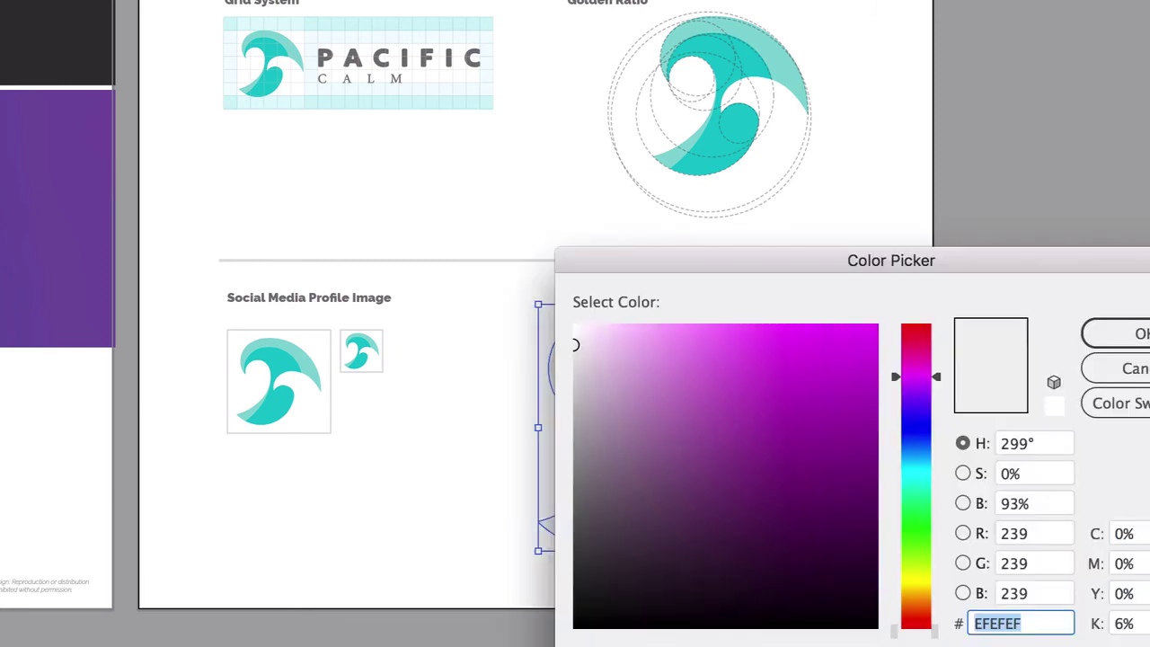
pyautogui.click(572, 334)
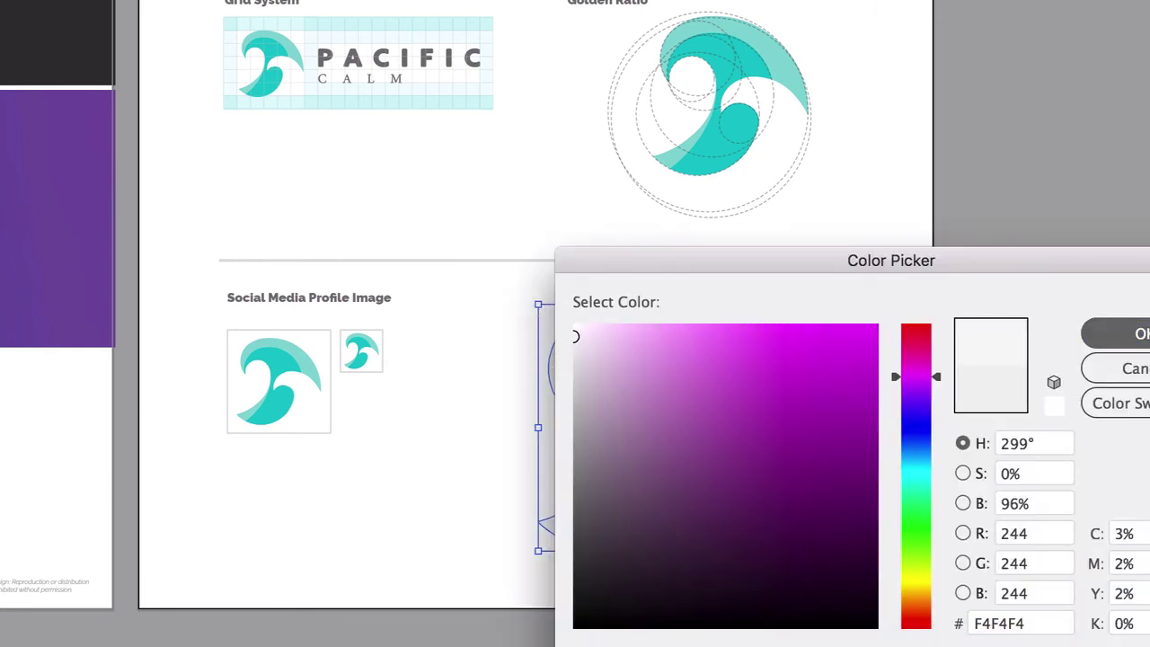
pyautogui.click(1114, 333)
# Copy the Social Media Profile Image heading above the pale wave mark, retitle it Watermark, and shift the mark down beneath it.
pyautogui.click(350, 306)
pyautogui.hotkey('ctrl', 'c')
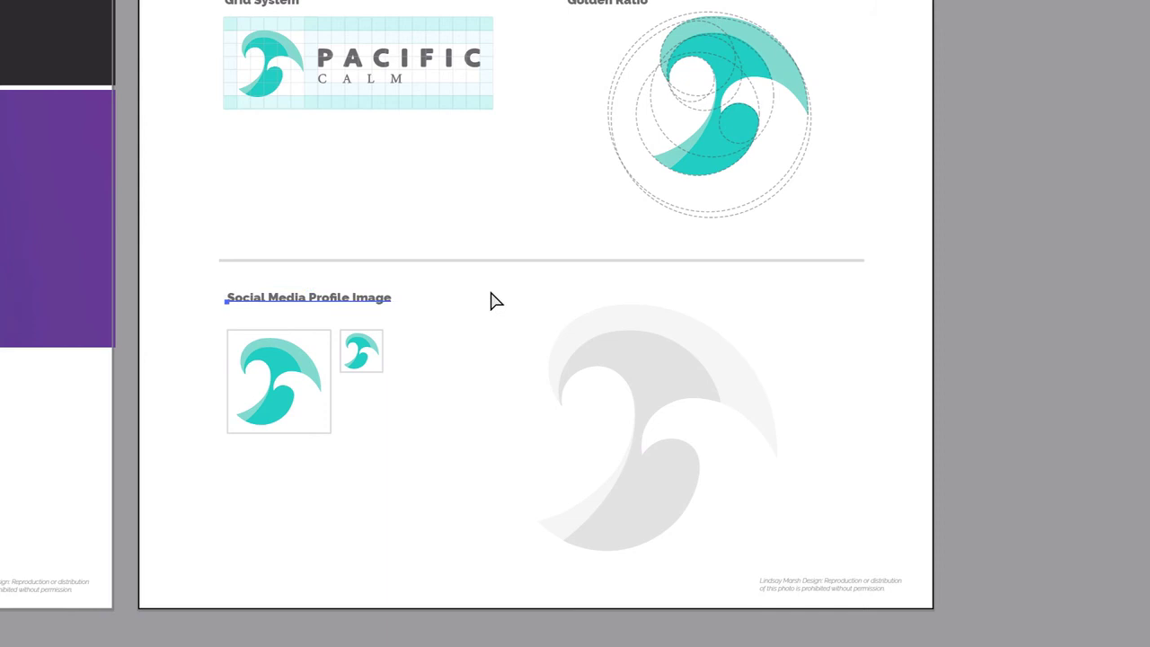
pyautogui.hotkey('ctrl', 'v')
pyautogui.moveTo(533, 364); pyautogui.dragTo(540, 426)
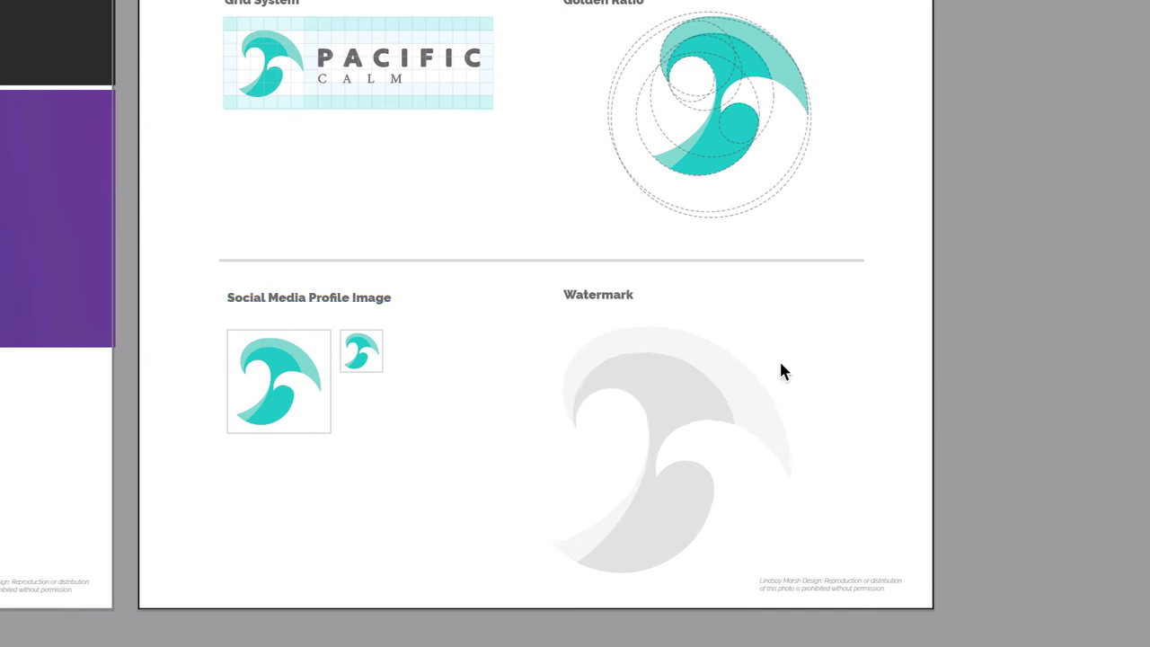